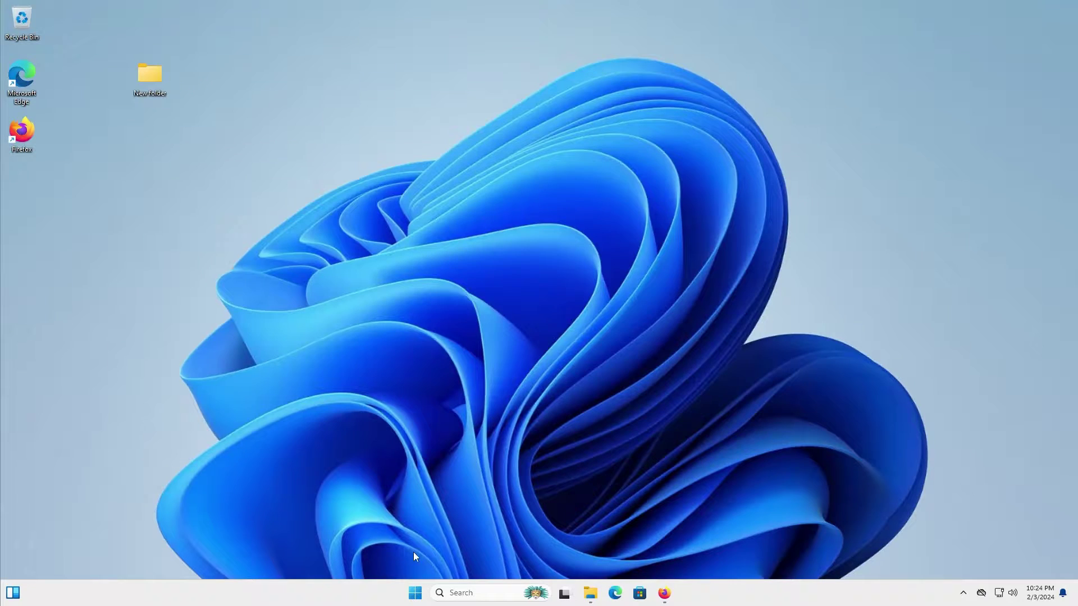
Open Disk Management by searching 'disk man'
click(415, 593)
text(disk man)
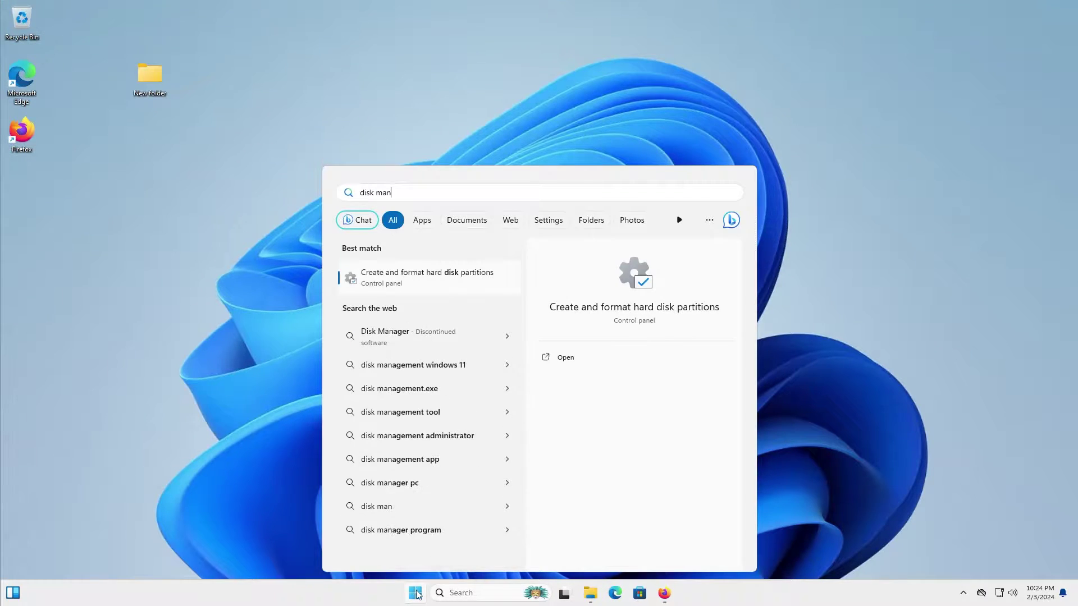
key(Return)
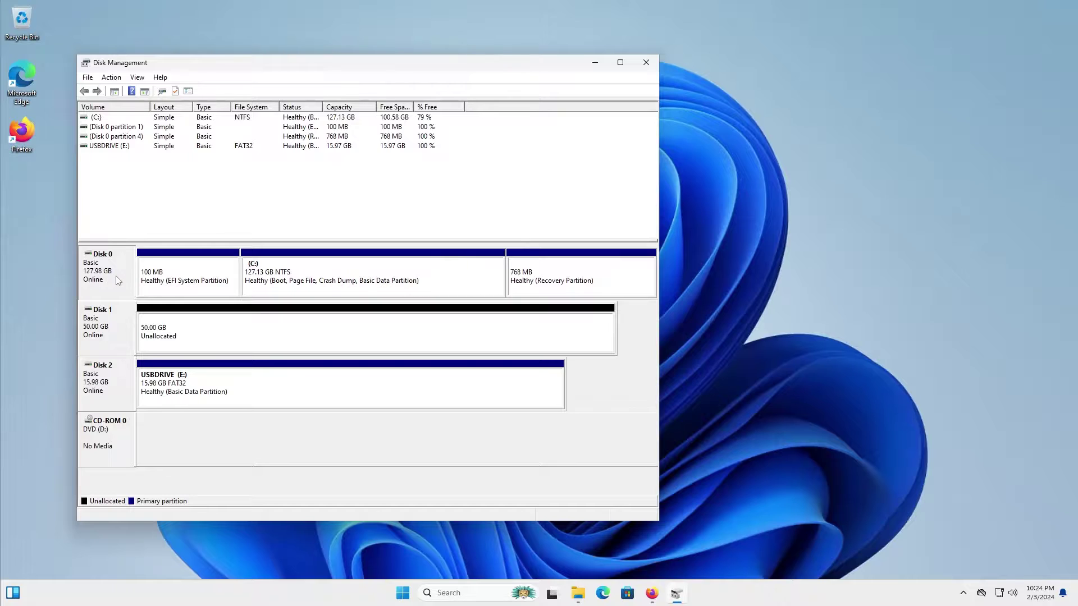
Inspect Disk 0's C: and 100 MB EFI partitions, Disk 1's 50 GB unallocated space and USBDRIVE (E:)
click(320, 280)
click(204, 281)
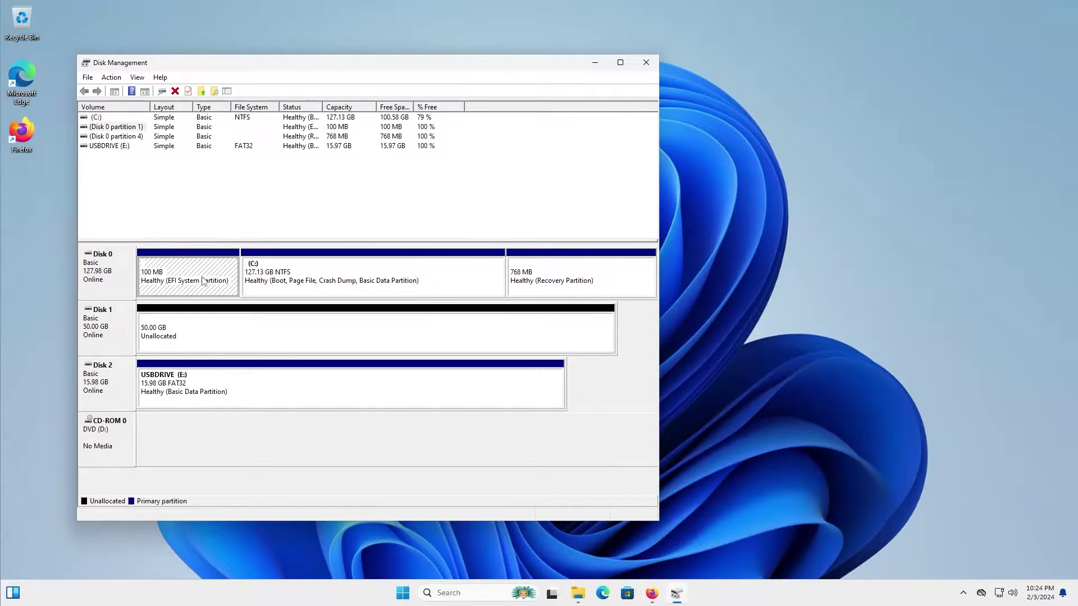
click(106, 338)
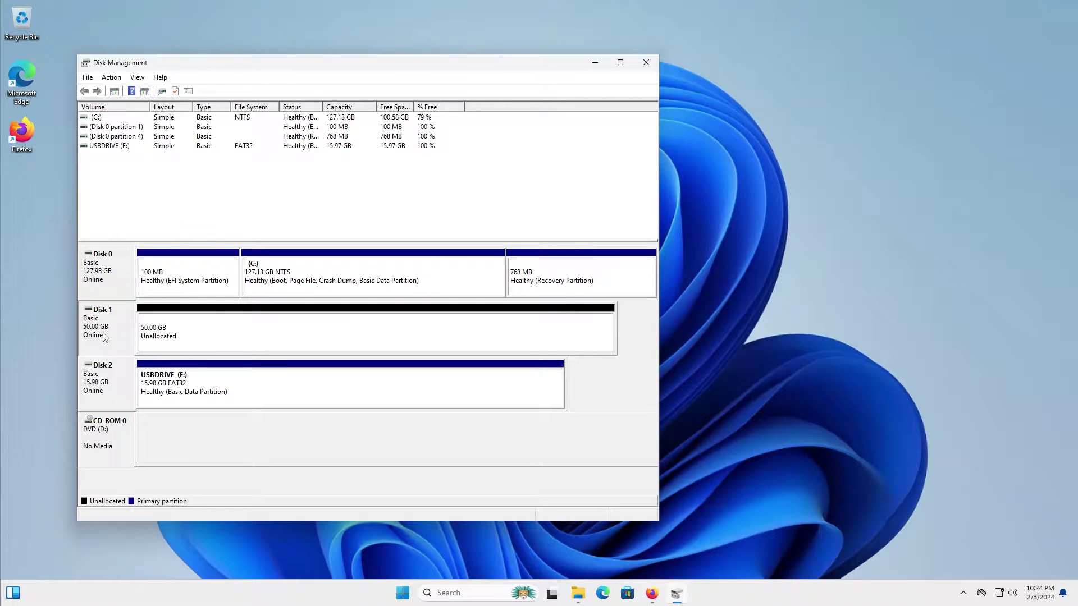
click(164, 340)
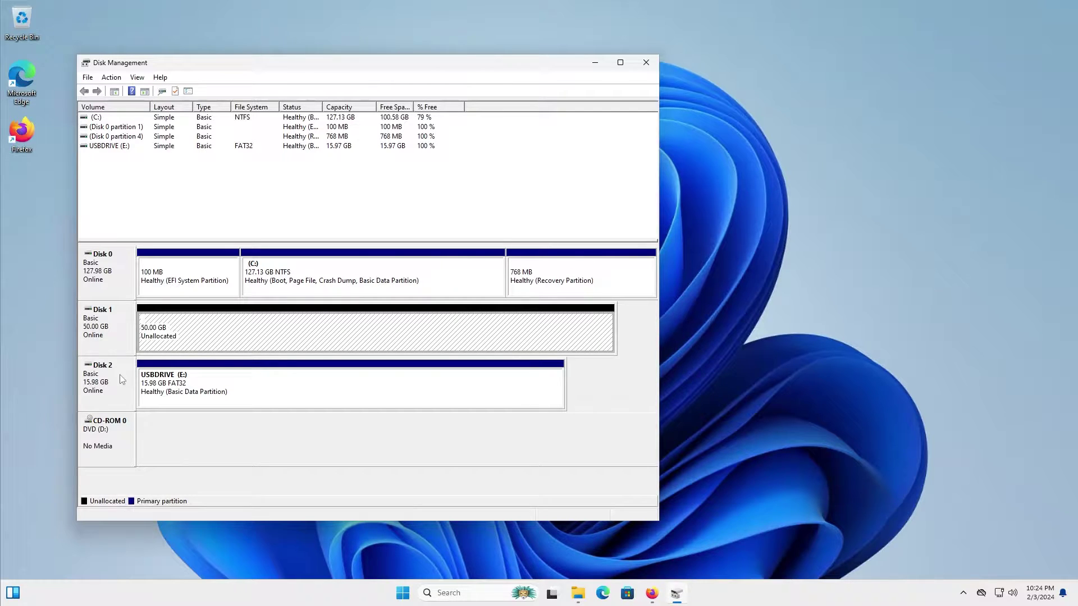
click(117, 396)
click(177, 395)
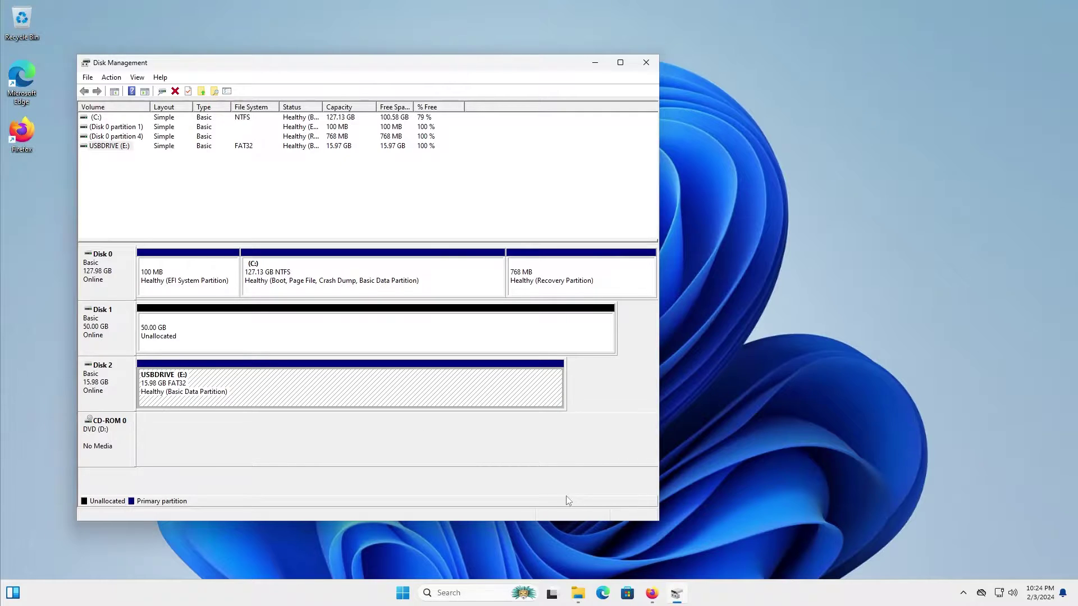
click(652, 594)
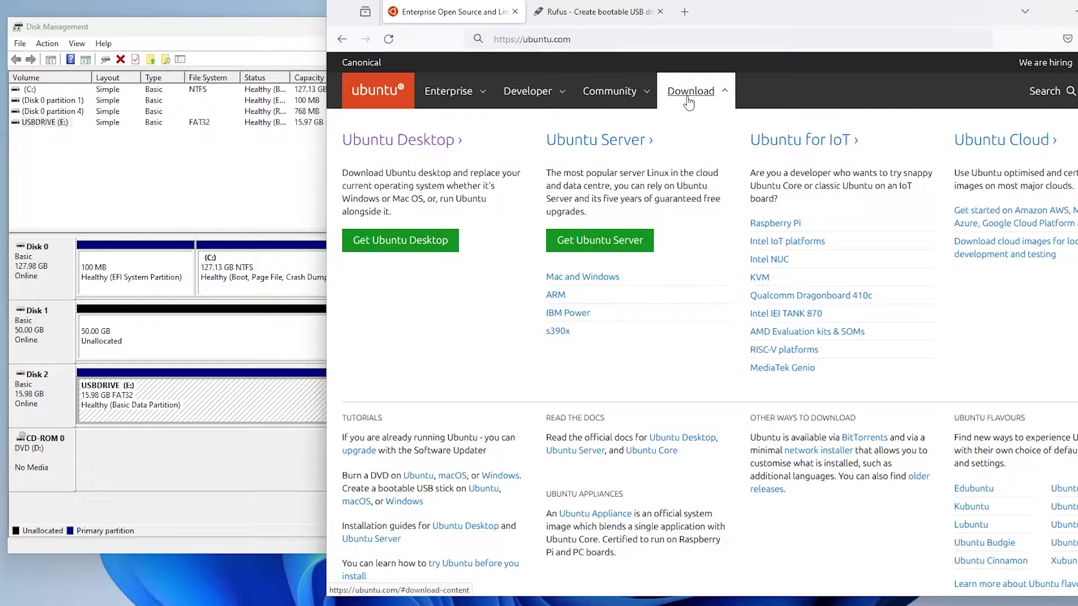
Open the Ubuntu Desktop download page, then scroll the Rufus site down to its rufus-4.4 downloads
click(404, 241)
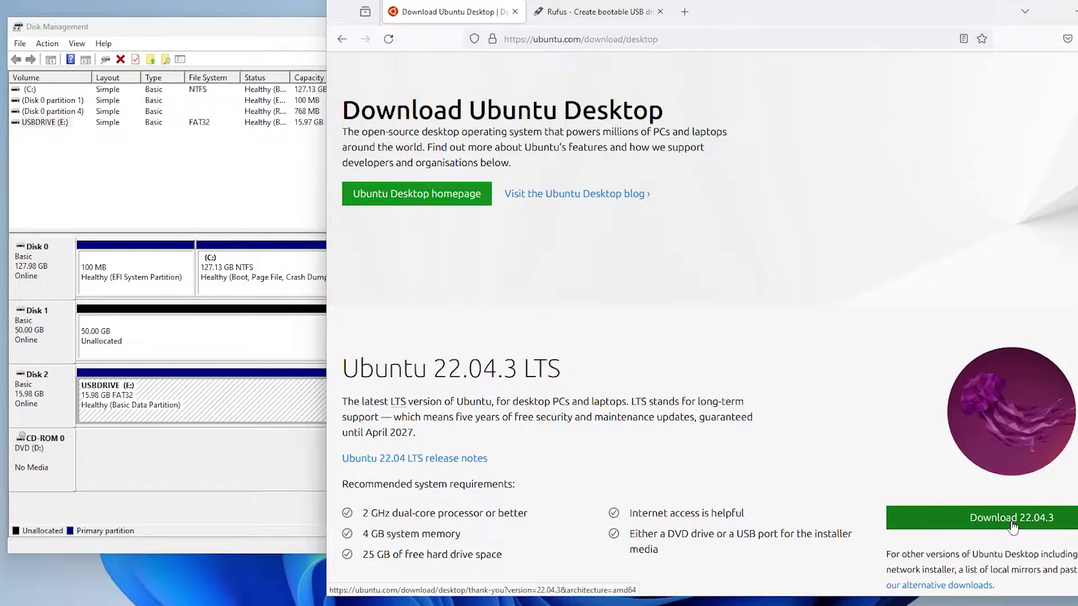
click(603, 13)
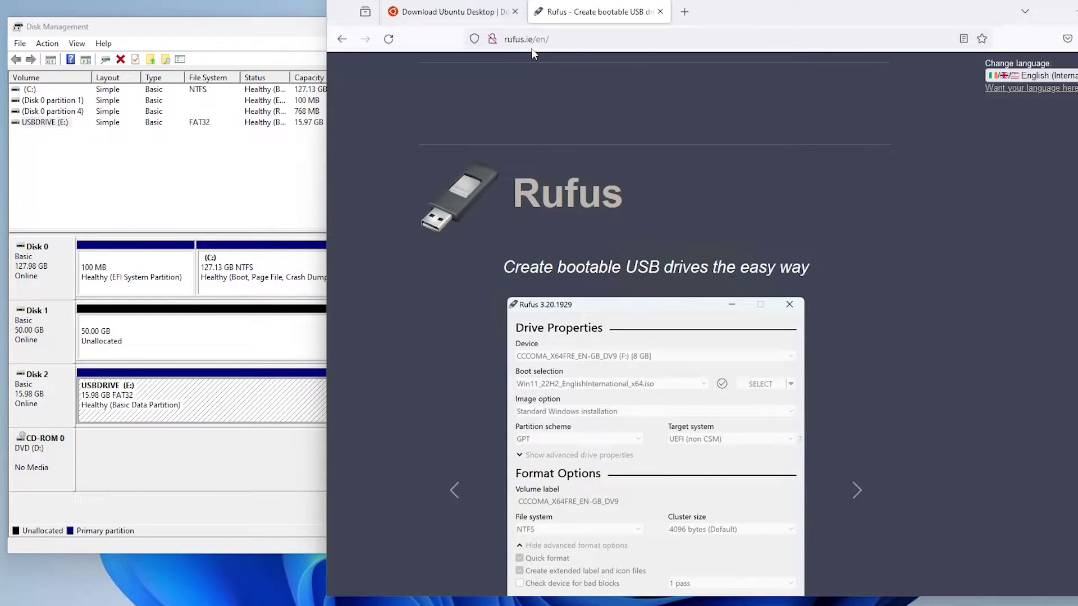
scroll(799, 218, down, 10)
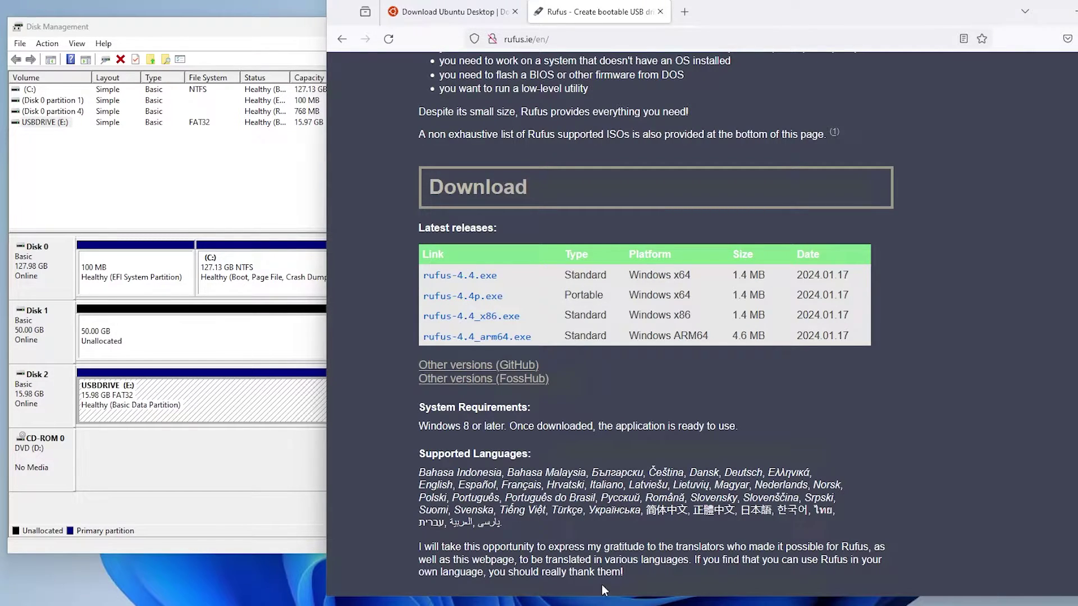
Launch portable Rufus 4.4 from Downloads with admin rights, declining online update checks
click(602, 599)
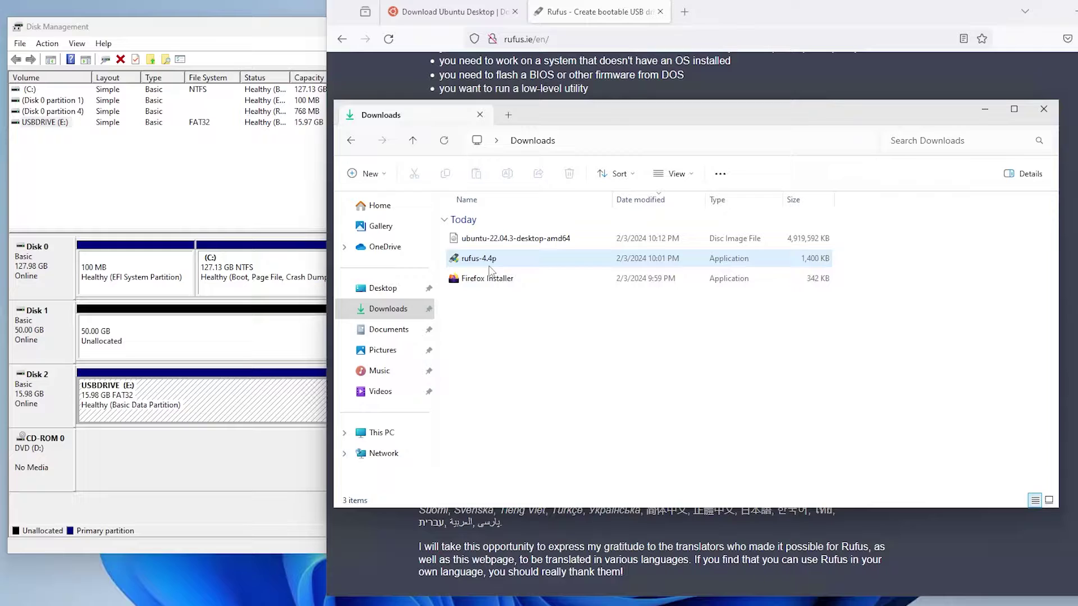
double_click(474, 262)
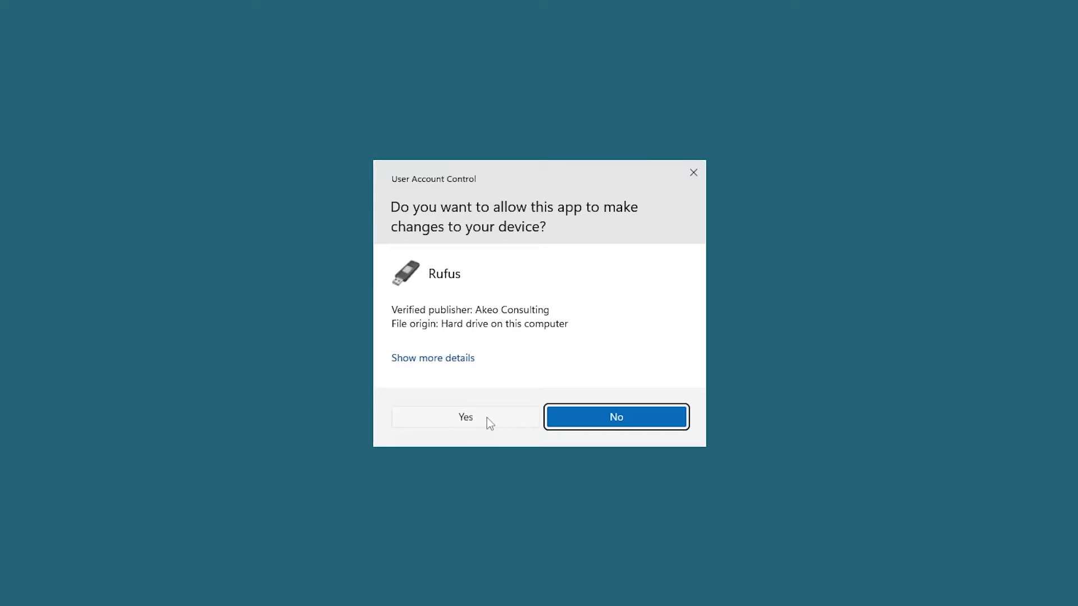
click(464, 416)
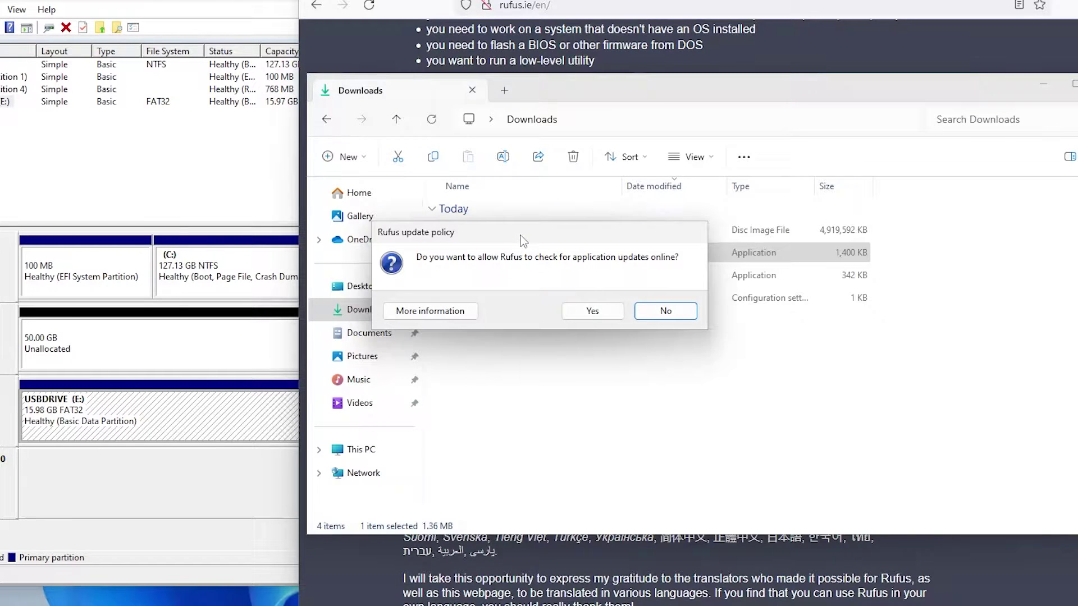
click(656, 311)
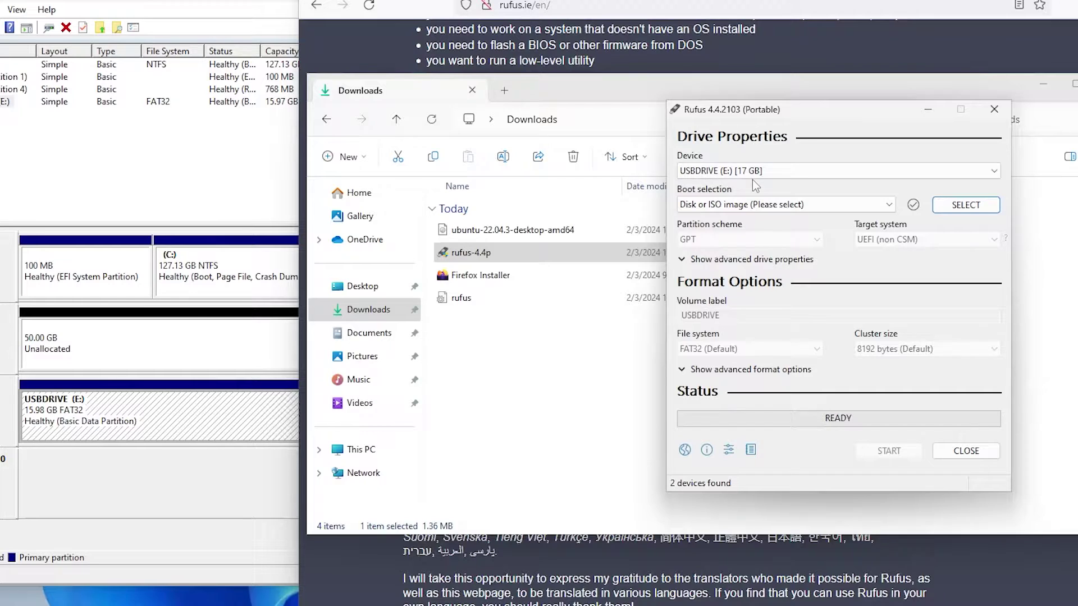
Write ubuntu-22.04.3-desktop-amd64.iso to USBDRIVE (E:) in ISO Image mode, allowing the Grub 2.06 download
click(966, 204)
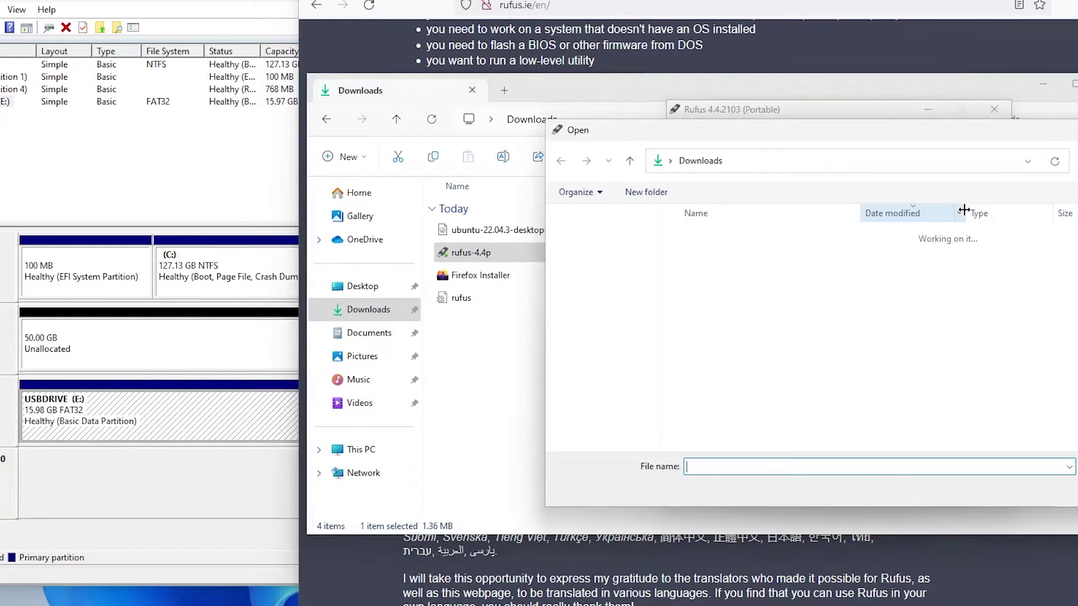
double_click(727, 259)
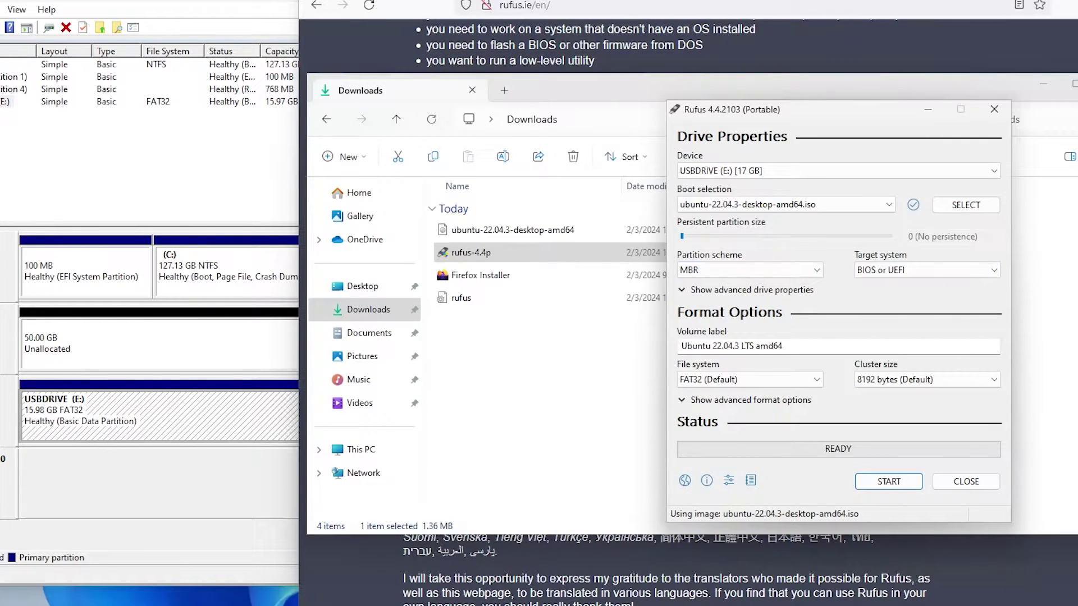
click(889, 483)
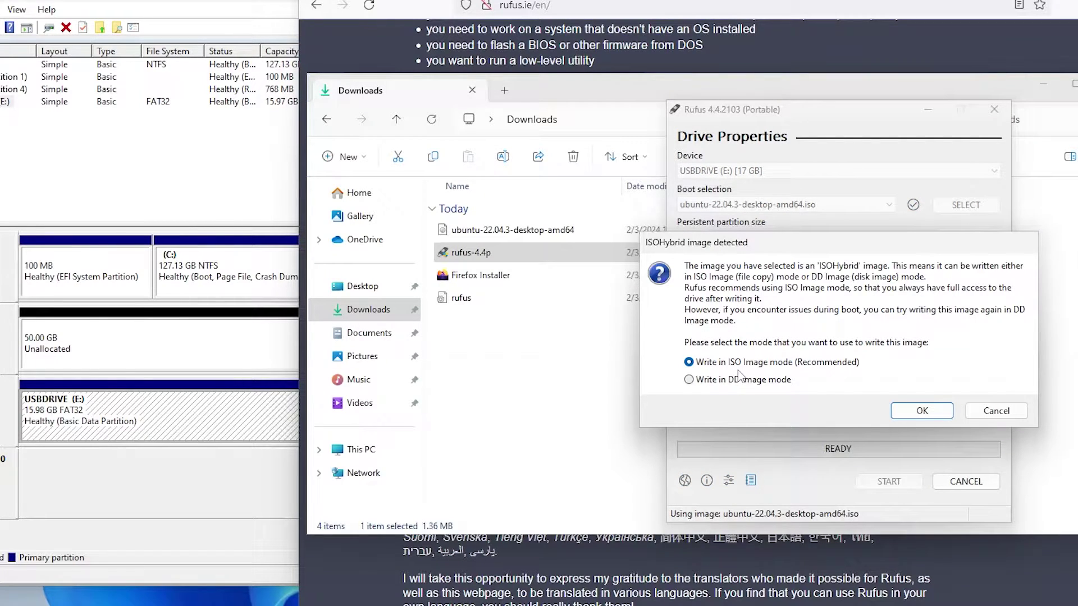
click(921, 414)
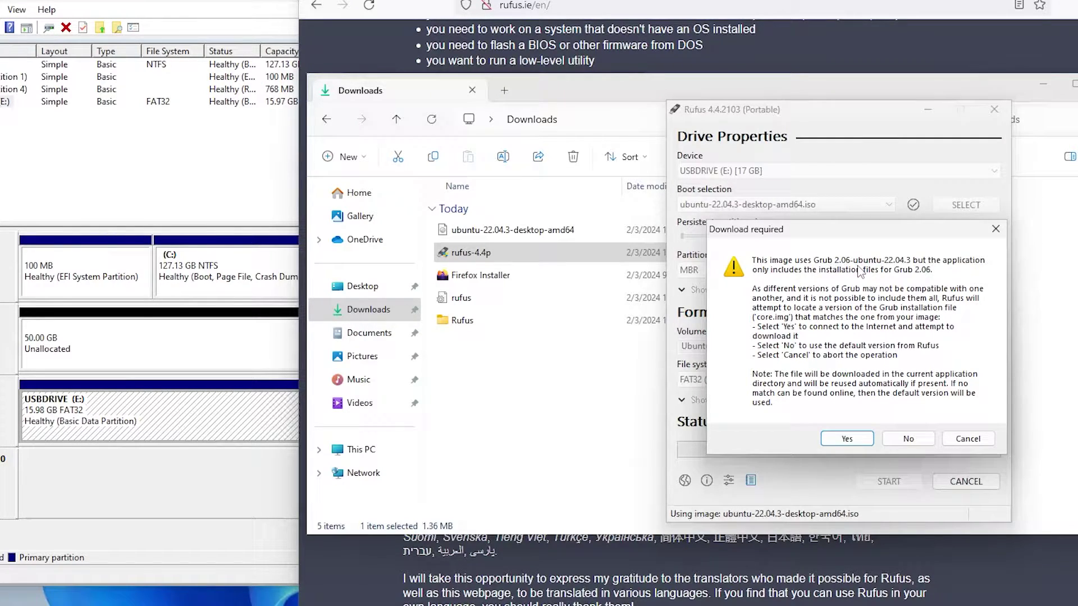
click(842, 436)
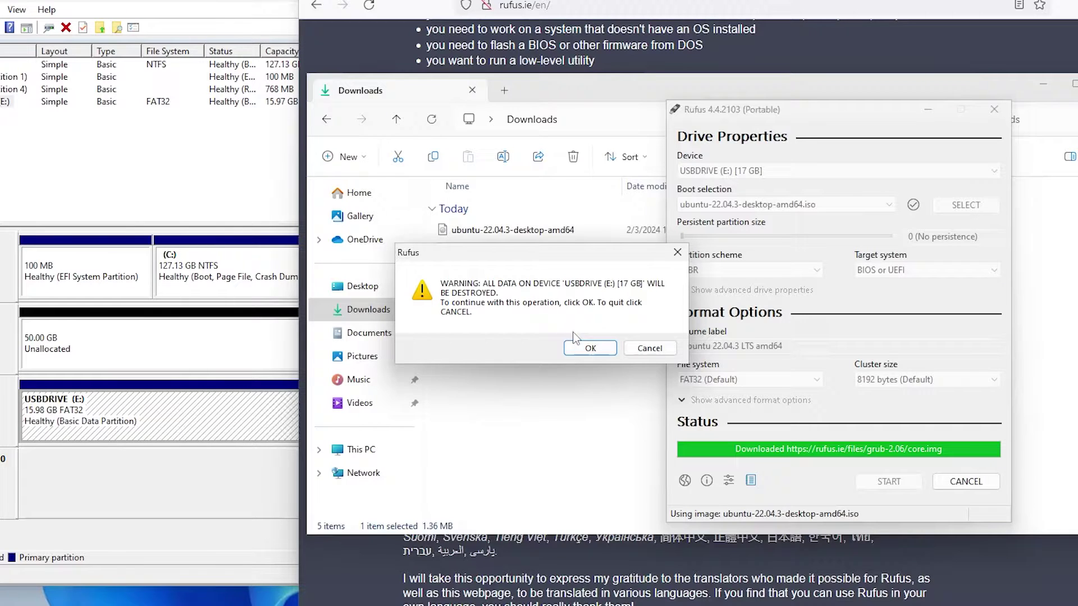
click(589, 348)
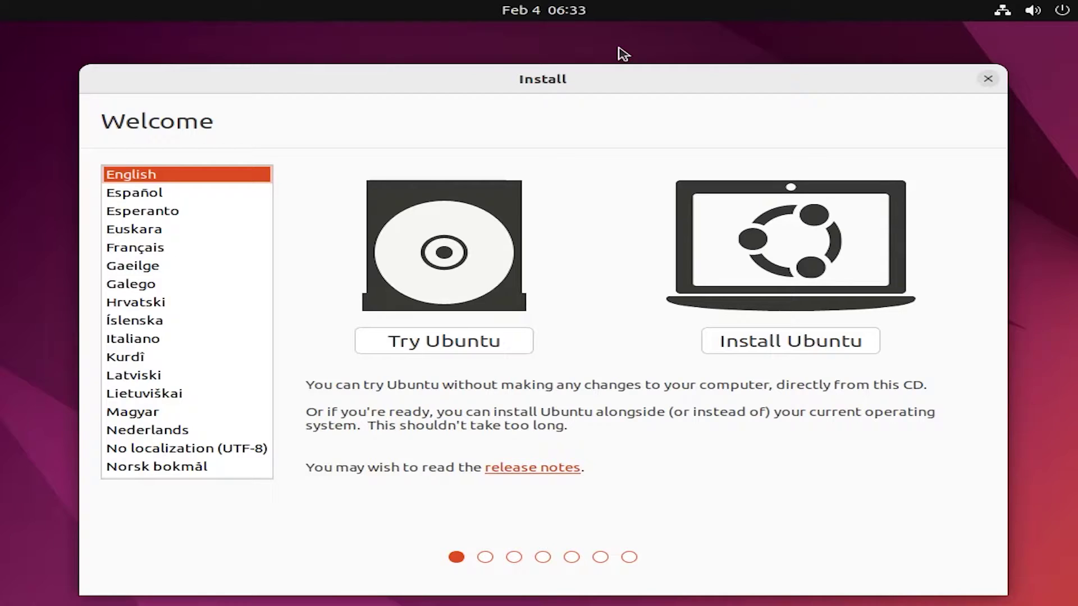
Open a terminal, become root with sudo su -, and list all disks with fdisk -l
key(ctrl+alt+t)
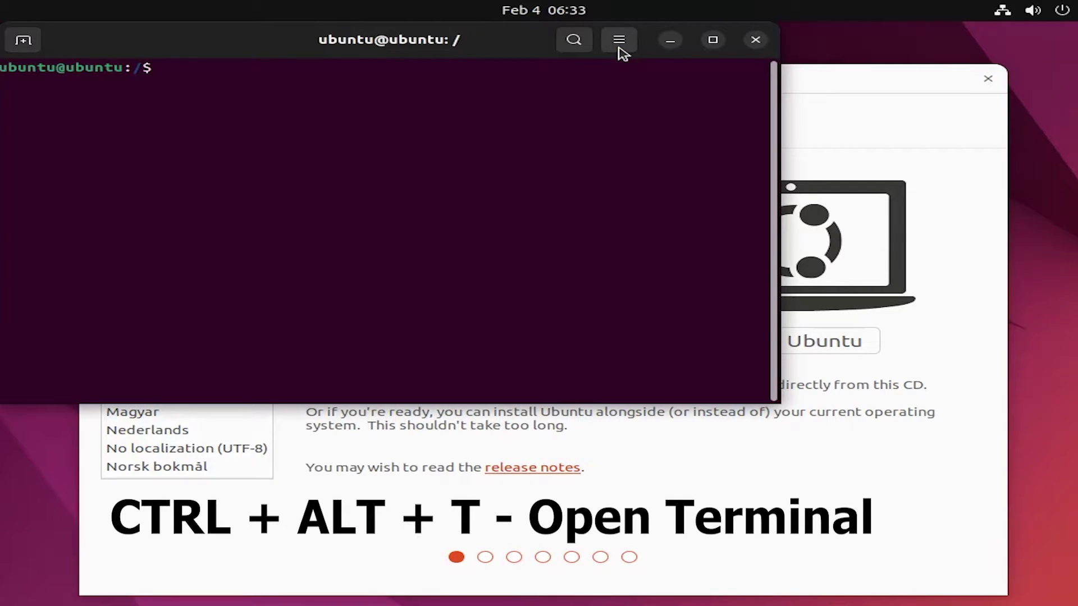
text(sudo su -)
key(Return)
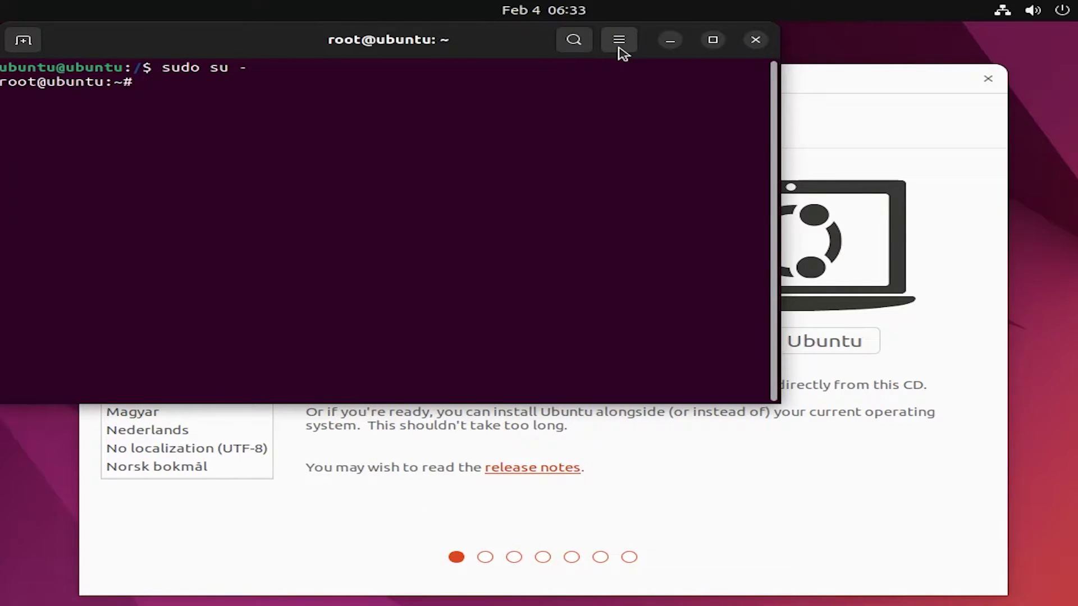
text(fdisk -l)
key(Return)
Highlight the /dev/sda partitions, the 50 GiB /dev/sdb line and the 100M EFI partition sda1
scroll(455, 252, up, 10)
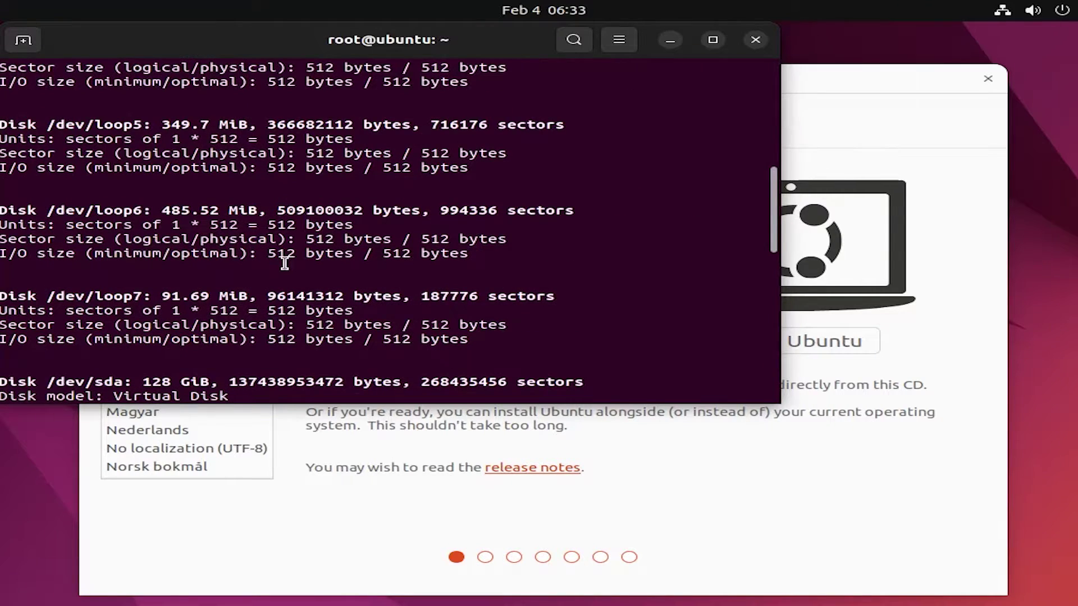
scroll(284, 255, down, 2)
scroll(278, 254, up, 1)
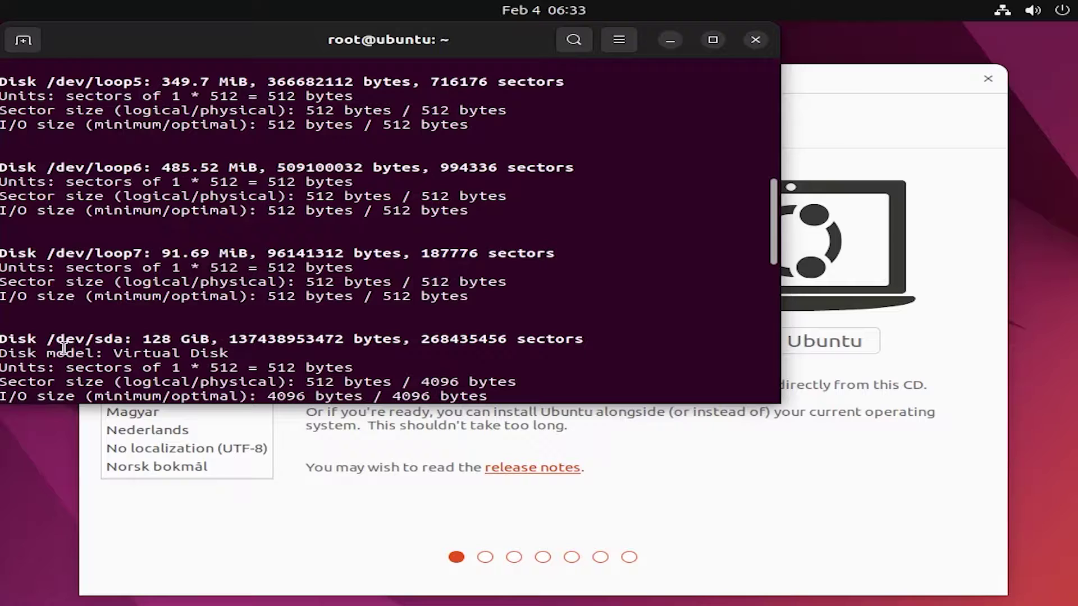
drag(47, 338, 255, 336)
scroll(256, 336, down, 4)
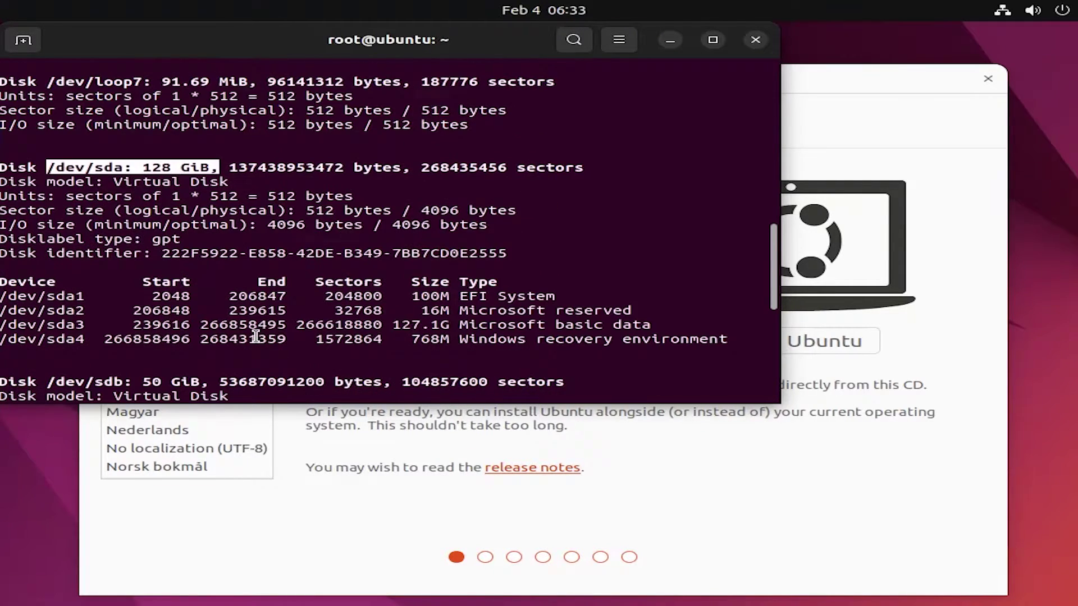
drag(671, 327, 401, 311)
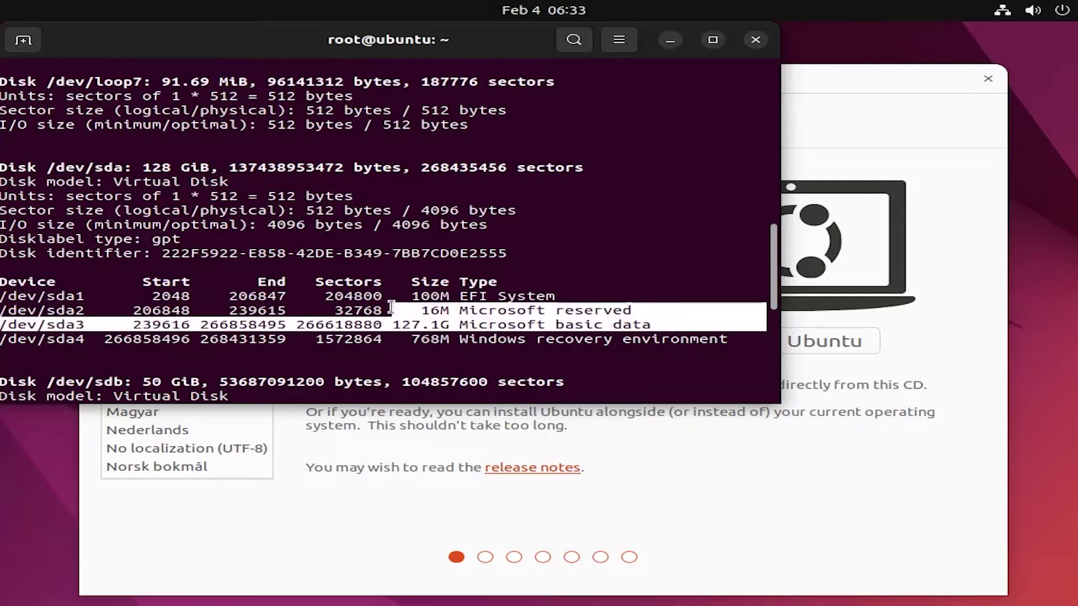
click(350, 339)
scroll(350, 339, down, 1)
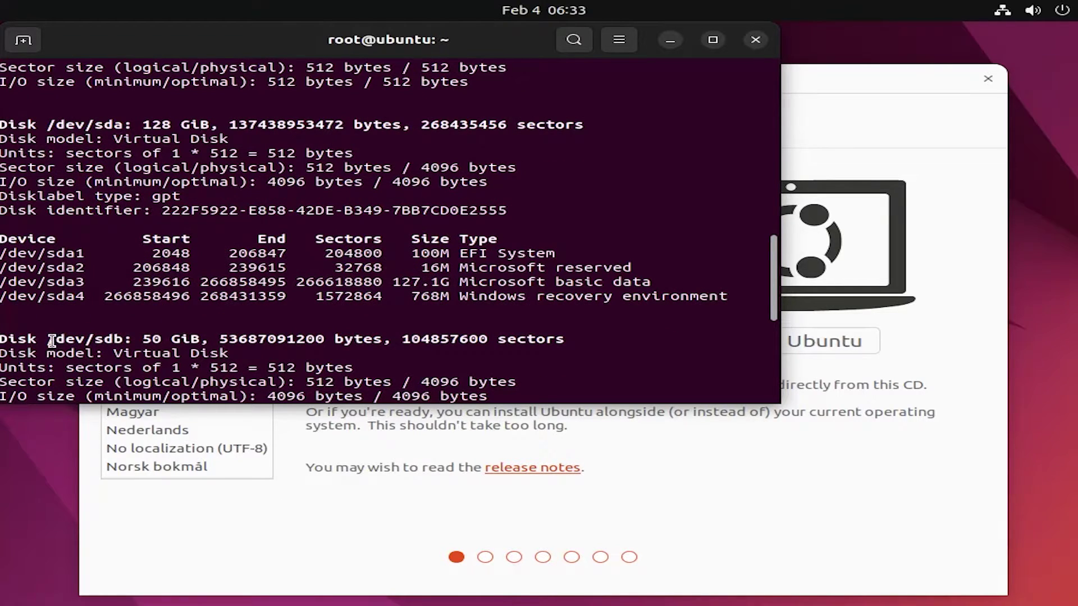
drag(47, 339, 205, 339)
click(214, 336)
drag(557, 253, 26, 252)
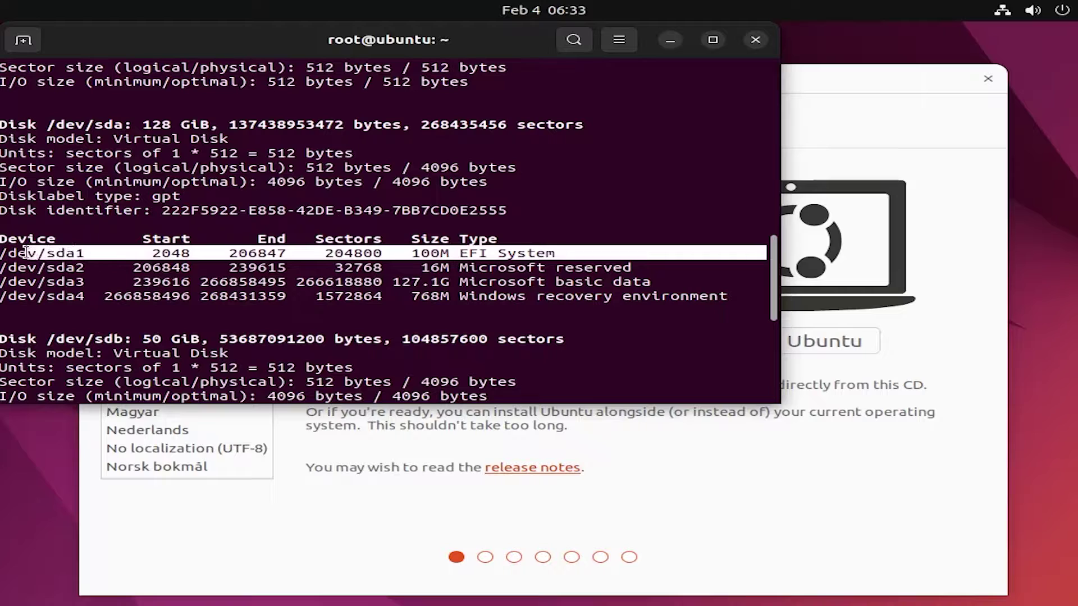
Start parted on /dev/sda and print its partition table
click(58, 258)
text(d)
key(BackSpace)
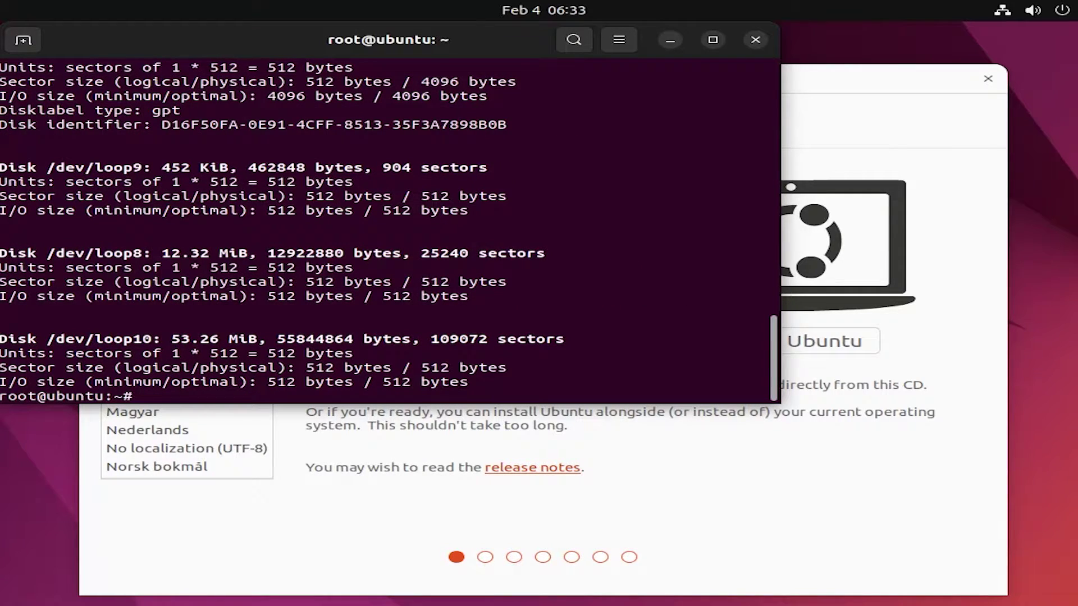
text(parted /dev/sda)
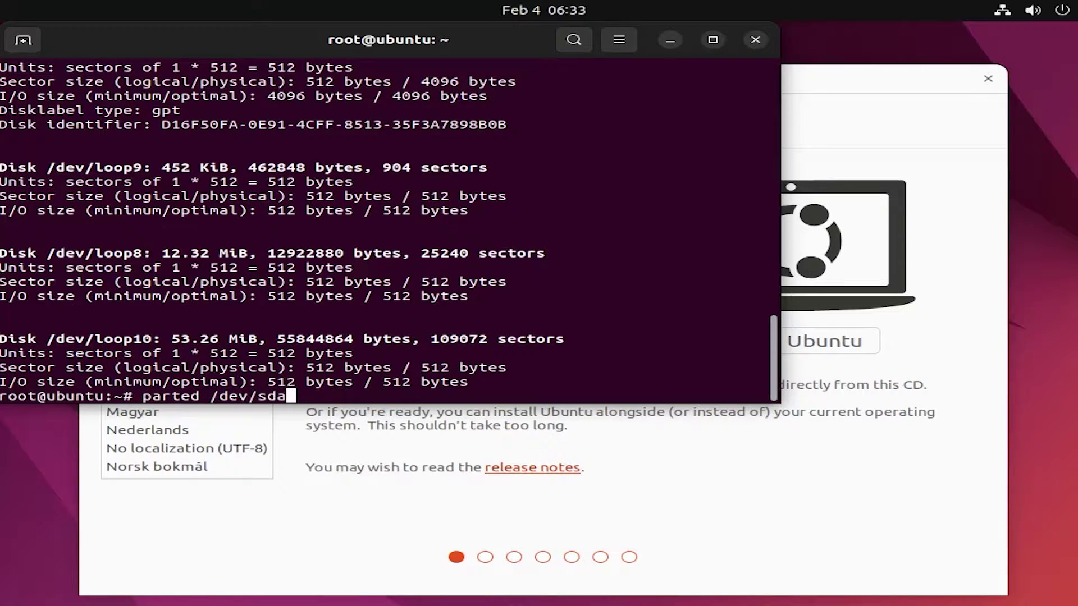
key(Return)
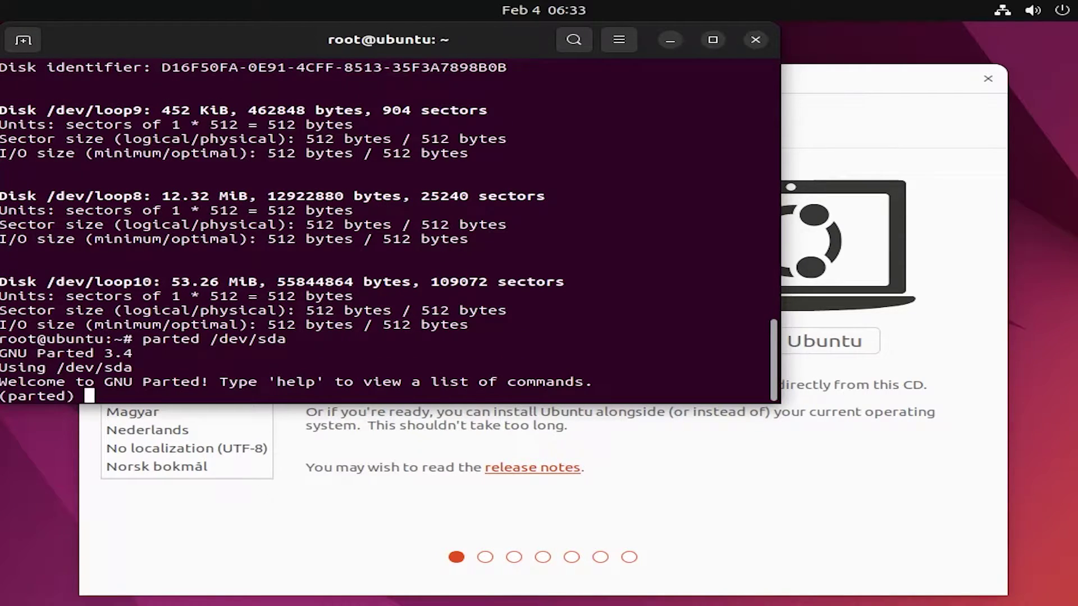
text(p)
key(Return)
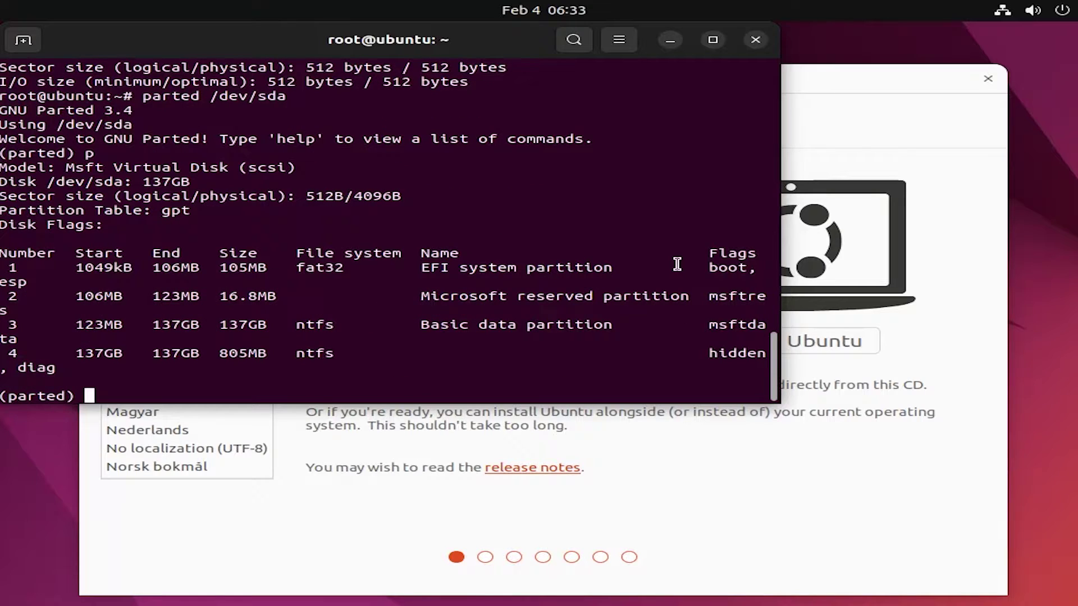
Check partition 1's boot flag and look up the set command syntax in parted's help
drag(709, 268, 751, 268)
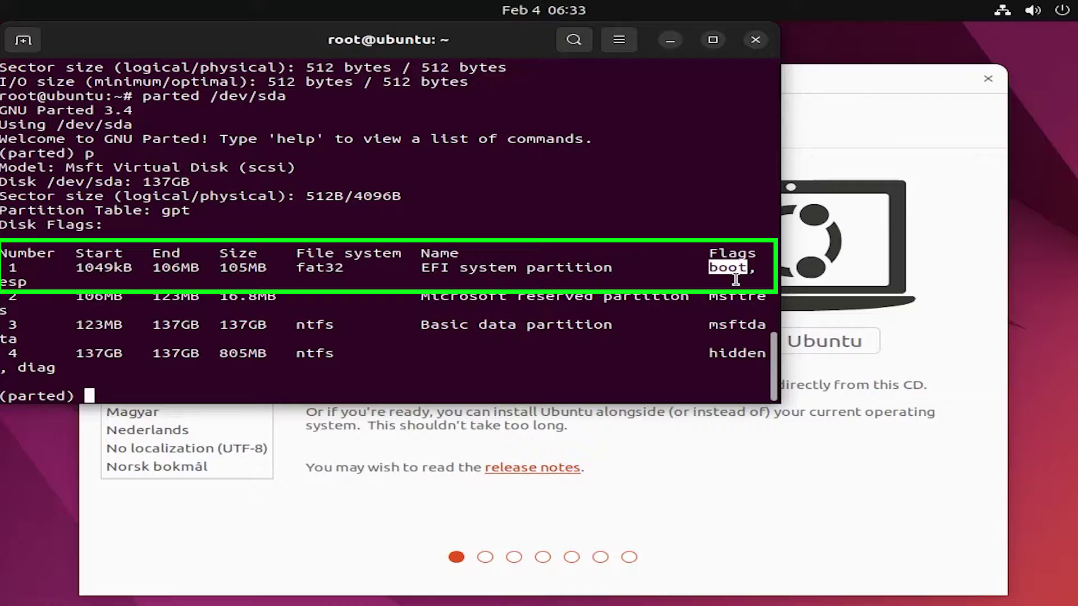
click(735, 281)
text(?)
key(Return)
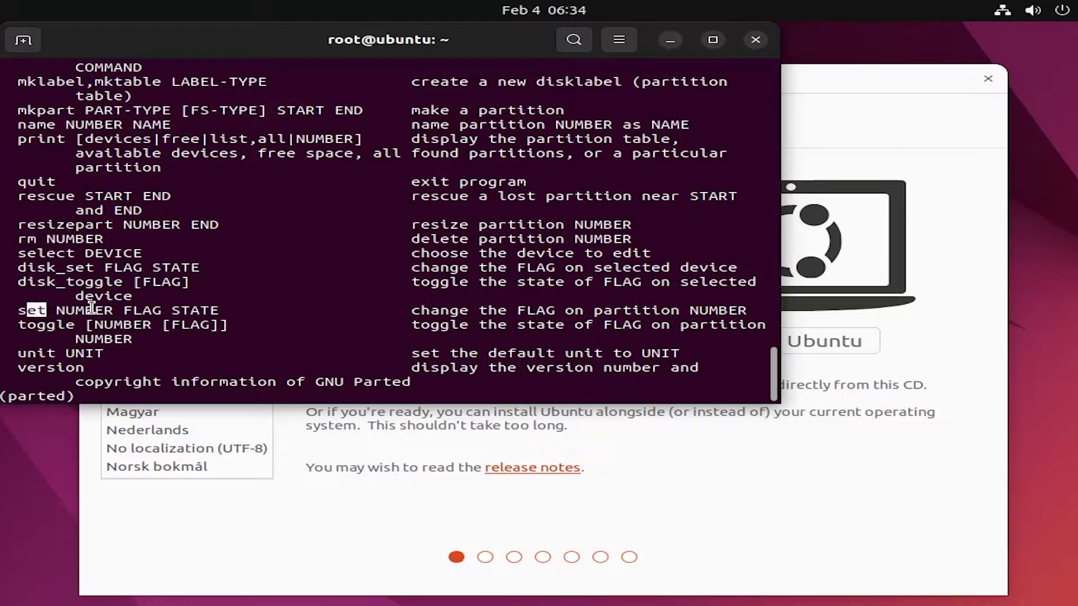
drag(56, 310, 163, 310)
click(142, 310)
click(181, 310)
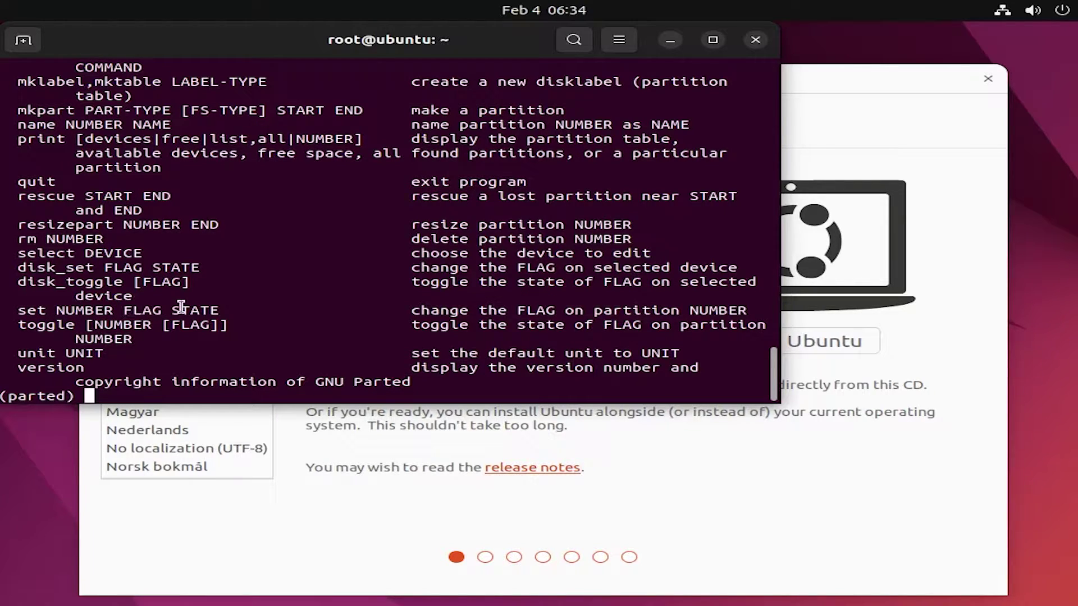
Run 'set 1 boot off', reprint the table to verify, quit parted and close the terminal
text(set 1 b)
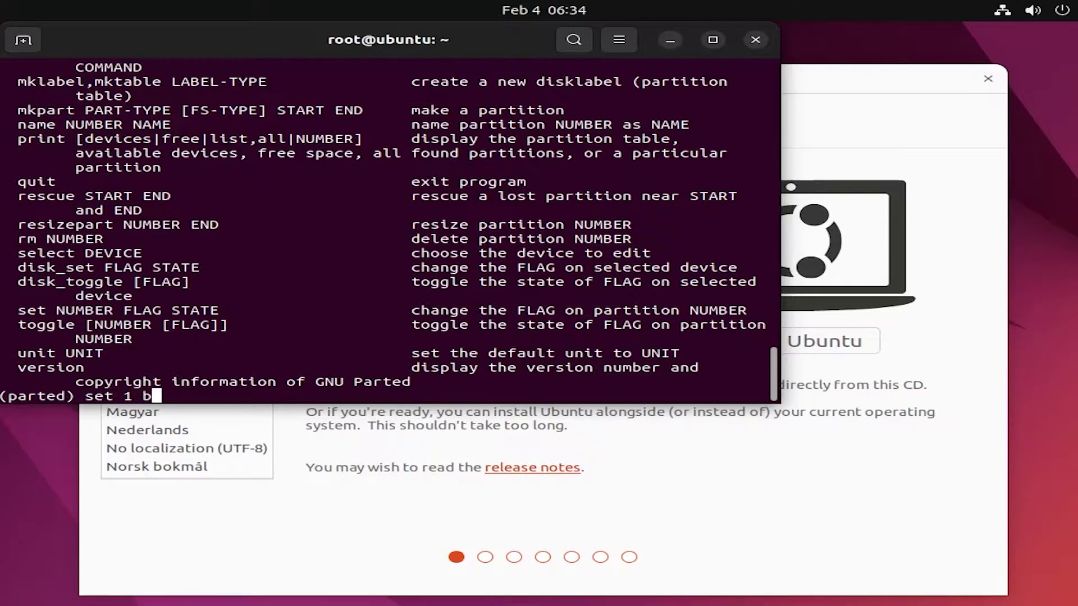
text(oot off)
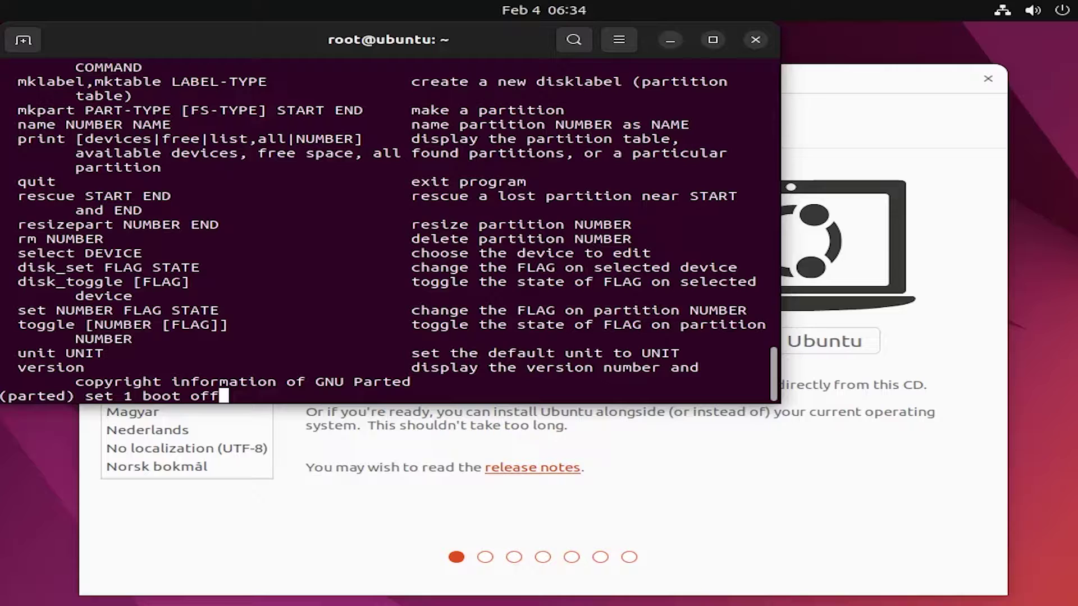
key(Return)
text(parted) p)
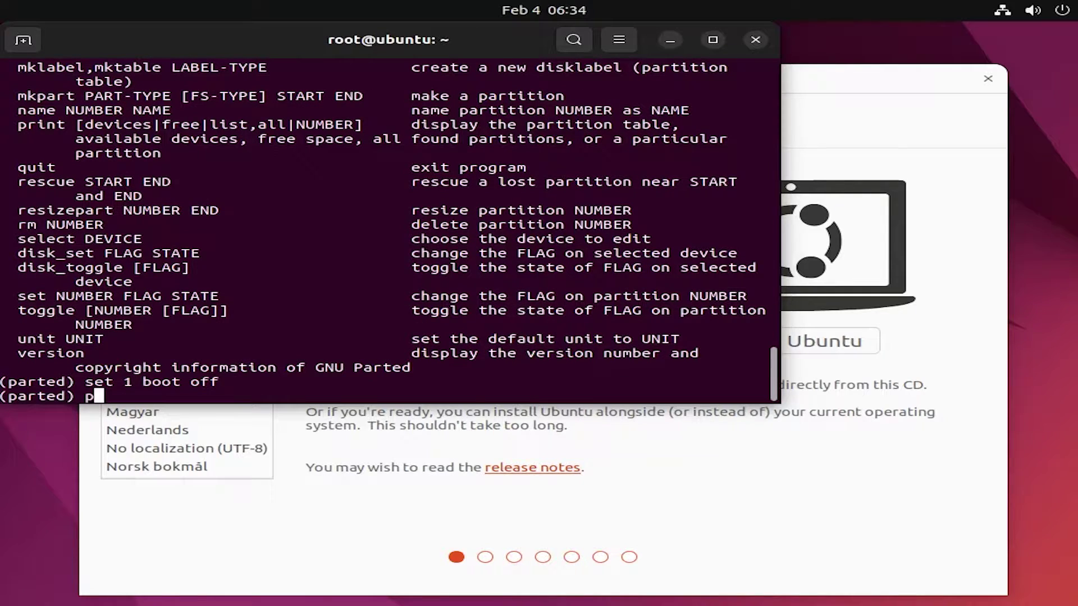
key(Return)
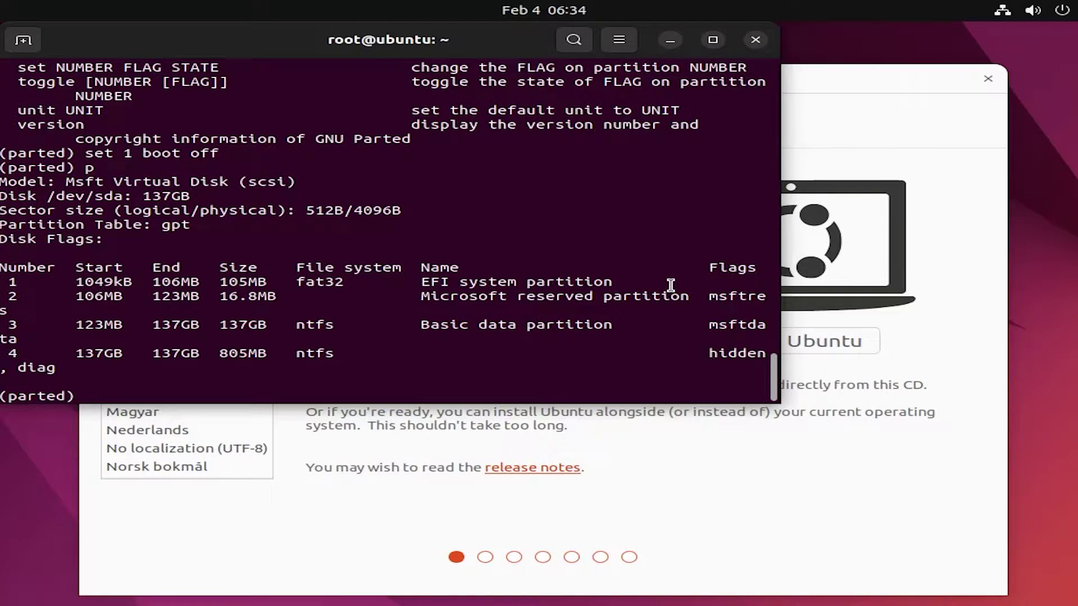
text(q)
key(Return)
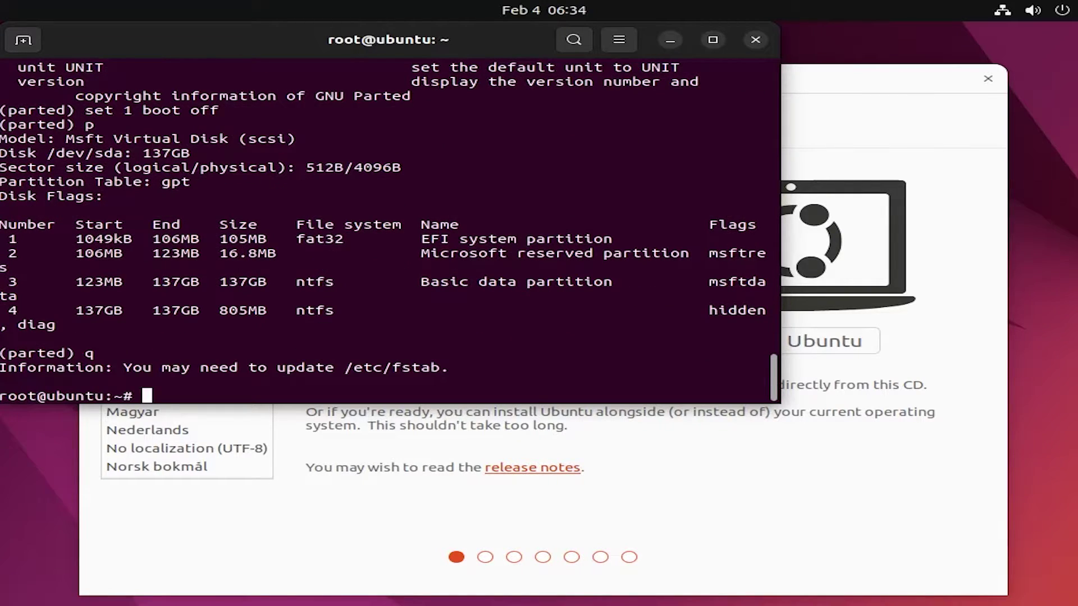
click(756, 40)
Close the terminal, choose Install Ubuntu, and include third-party drivers and media formats
click(536, 261)
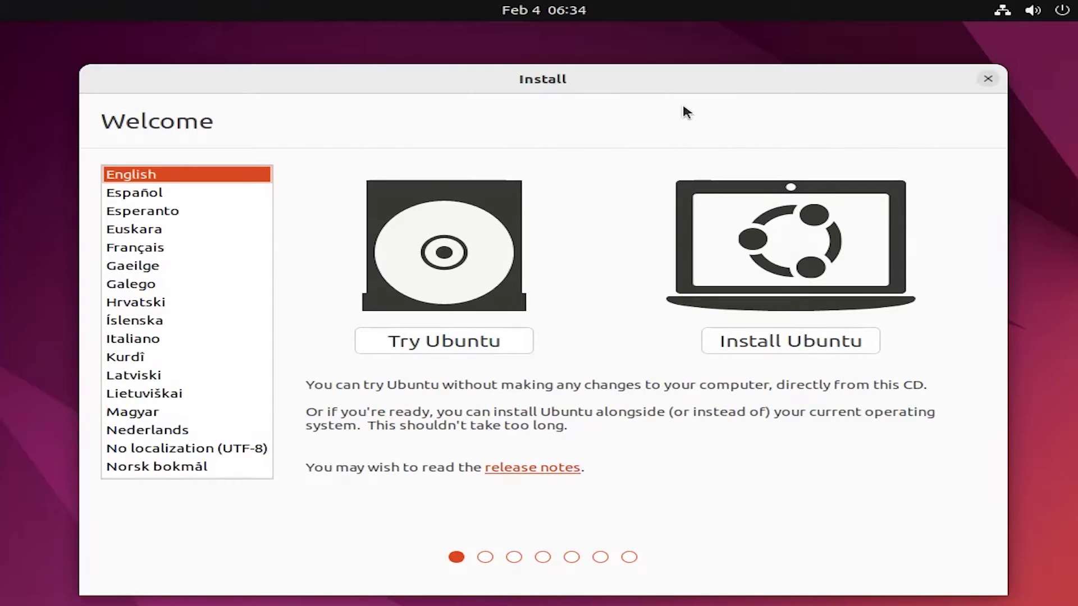
click(760, 339)
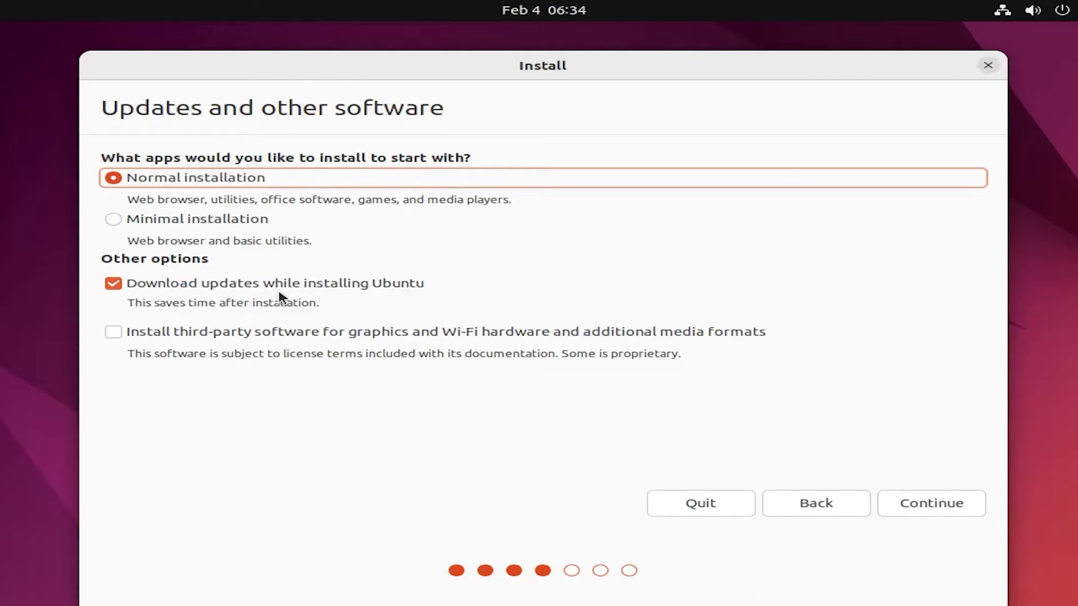
click(213, 336)
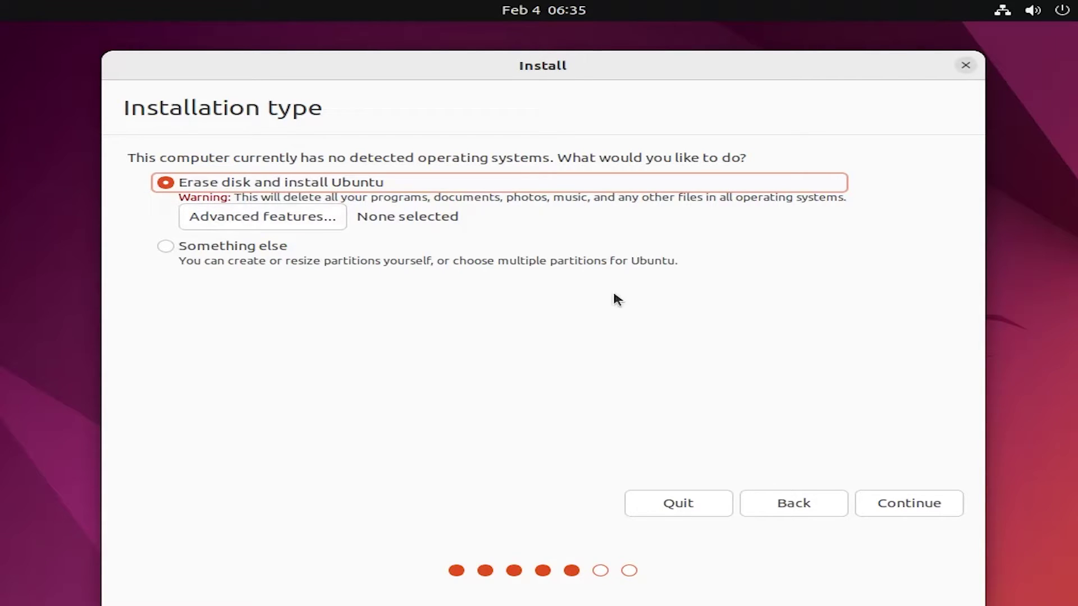
Check the erase-disk drive list showing the 53.7 GB sdb, then continue into 'Something else' manual partitioning
click(931, 507)
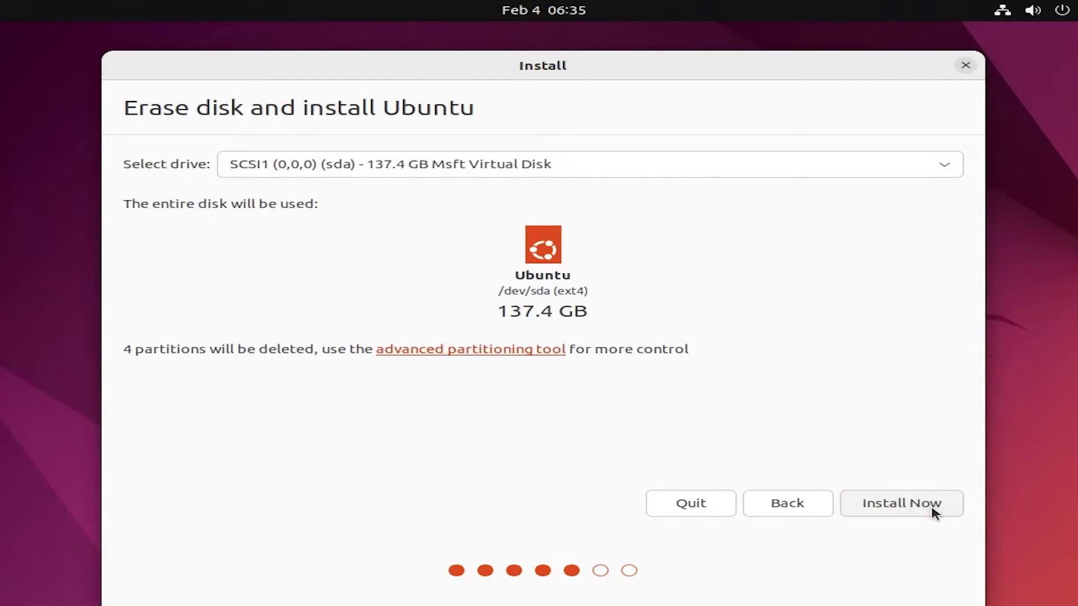
click(357, 173)
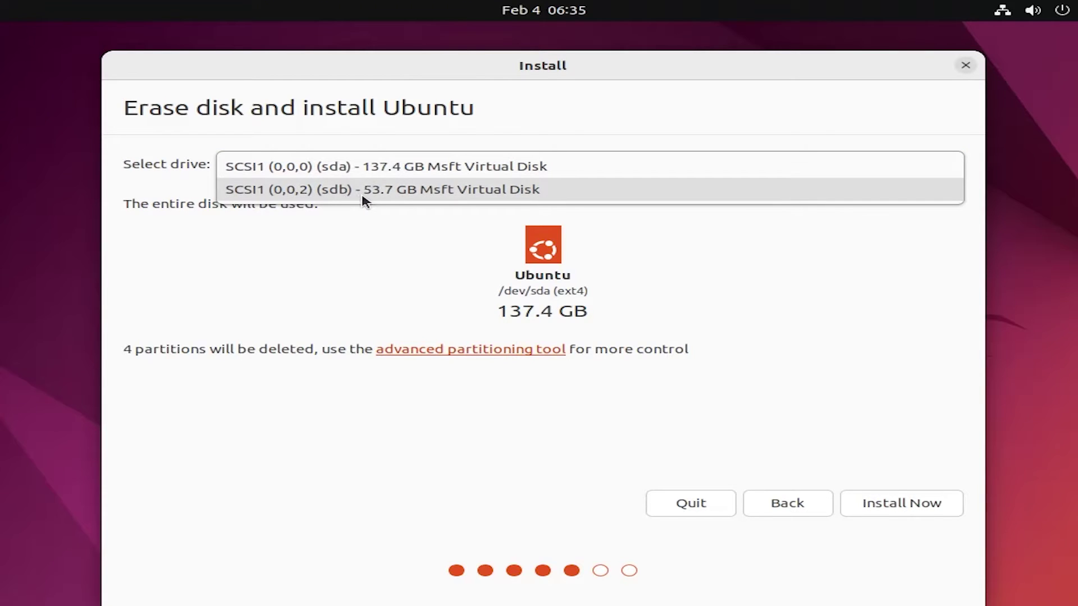
click(395, 196)
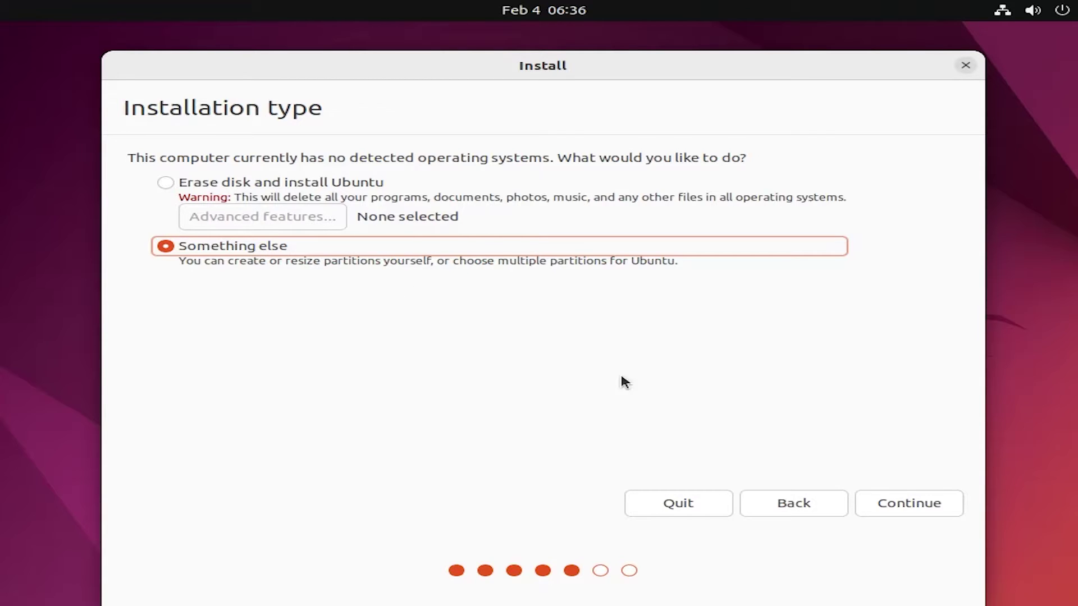
click(928, 508)
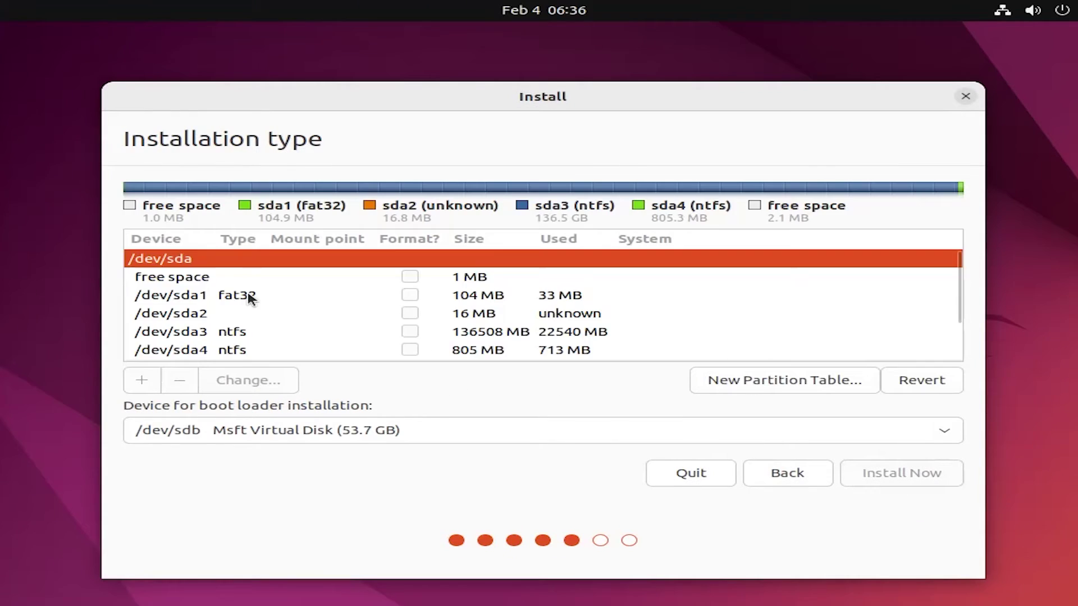
Create a 512 MB EFI System Partition in /dev/sdb's free space
scroll(247, 298, down, 3)
scroll(247, 300, down, 1)
click(163, 340)
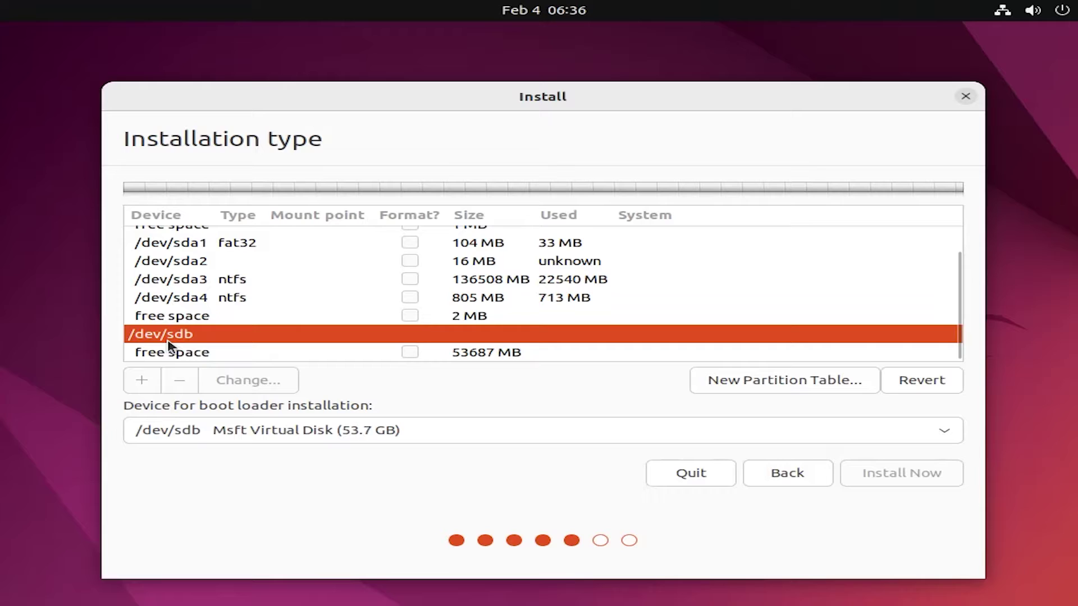
click(179, 352)
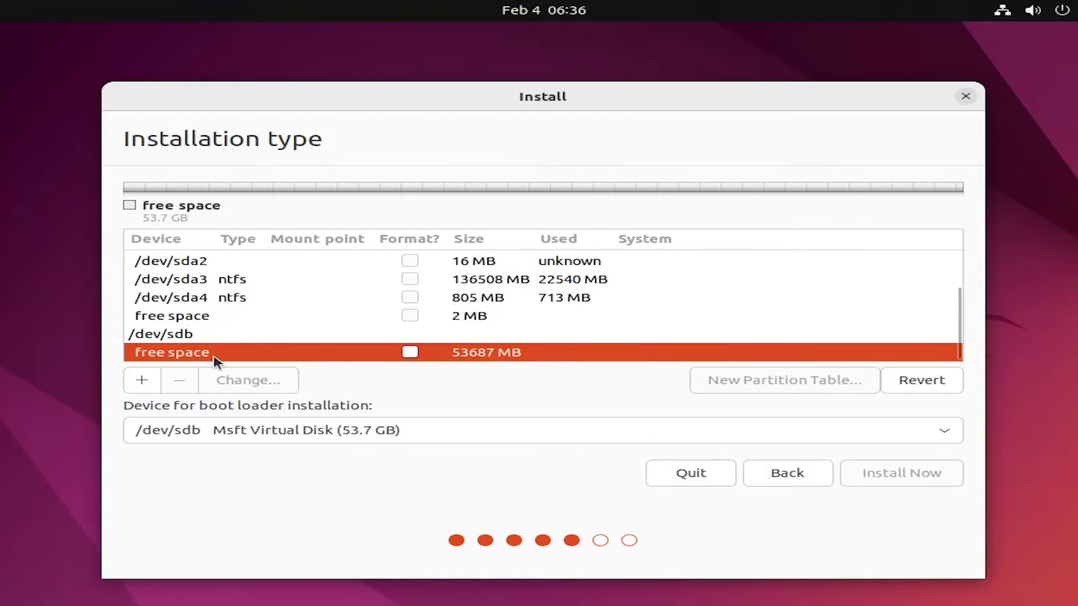
click(142, 387)
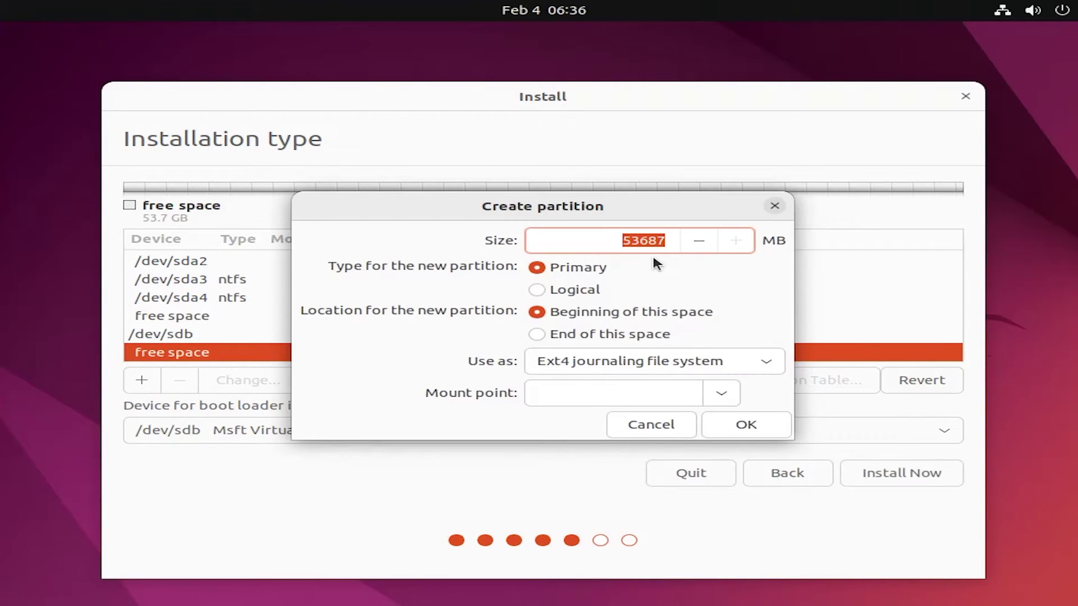
text(512)
click(553, 361)
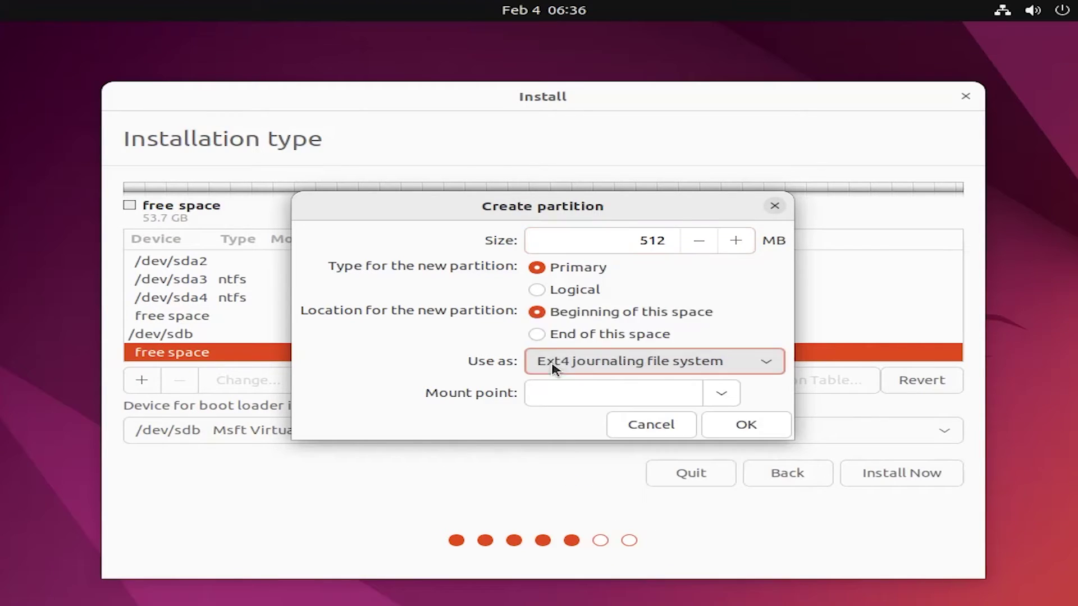
click(621, 549)
click(741, 395)
Add a 12000 MB swap partition in the remaining free space
double_click(176, 353)
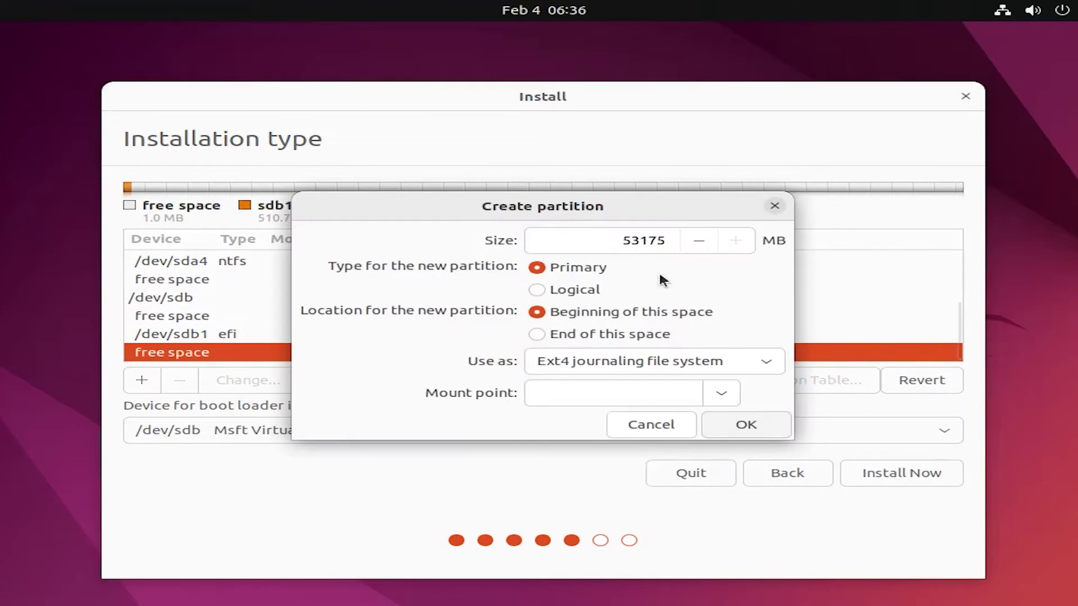
double_click(680, 242)
text(12000)
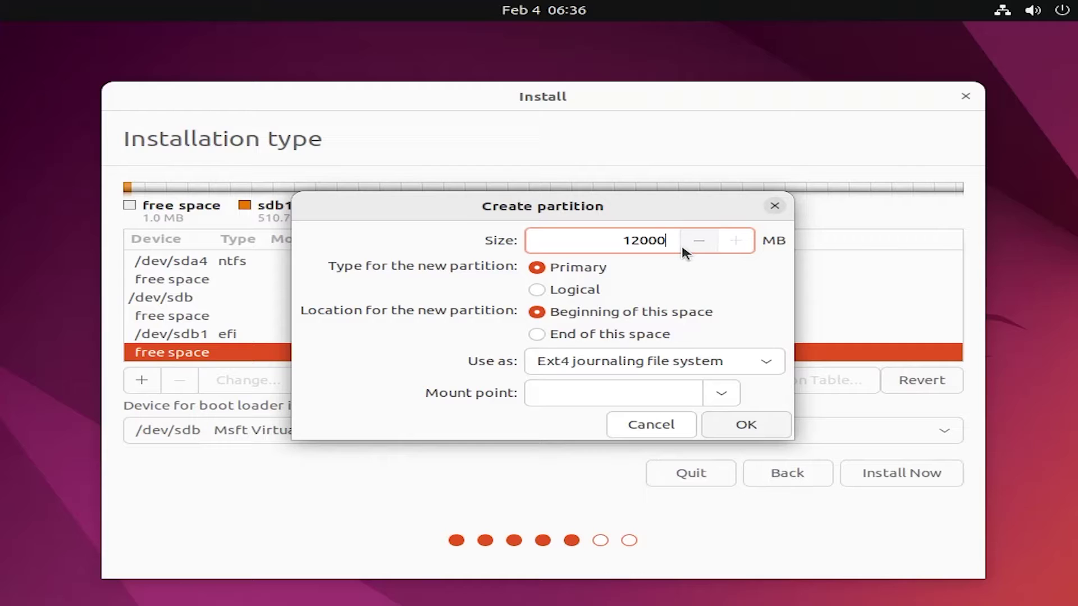
click(752, 362)
click(618, 459)
click(746, 424)
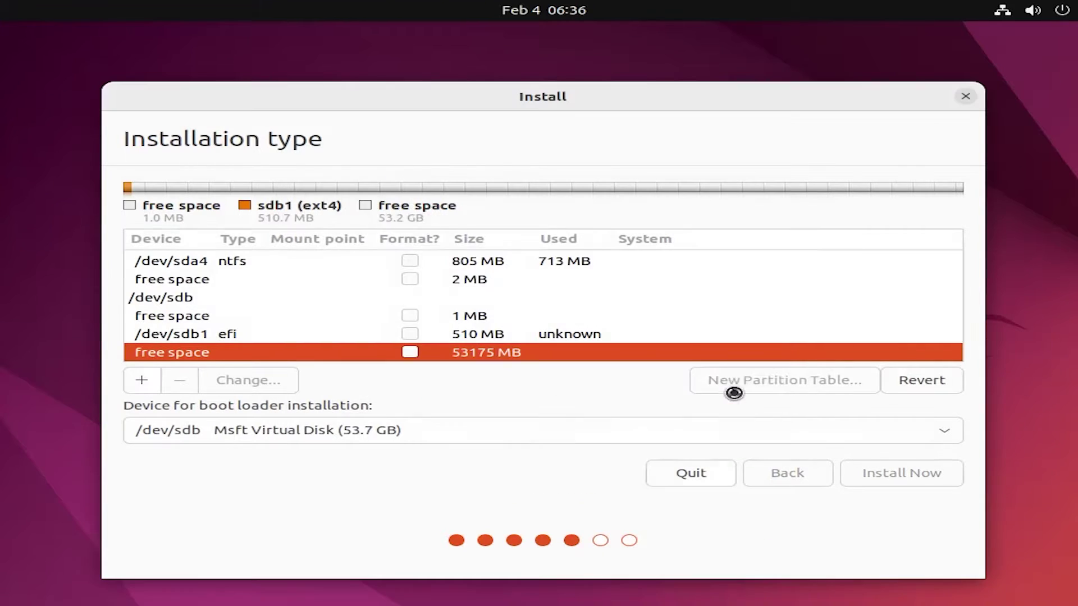
Use the remaining 41175 MB as an ext4 root partition mounted at /
click(171, 352)
click(141, 380)
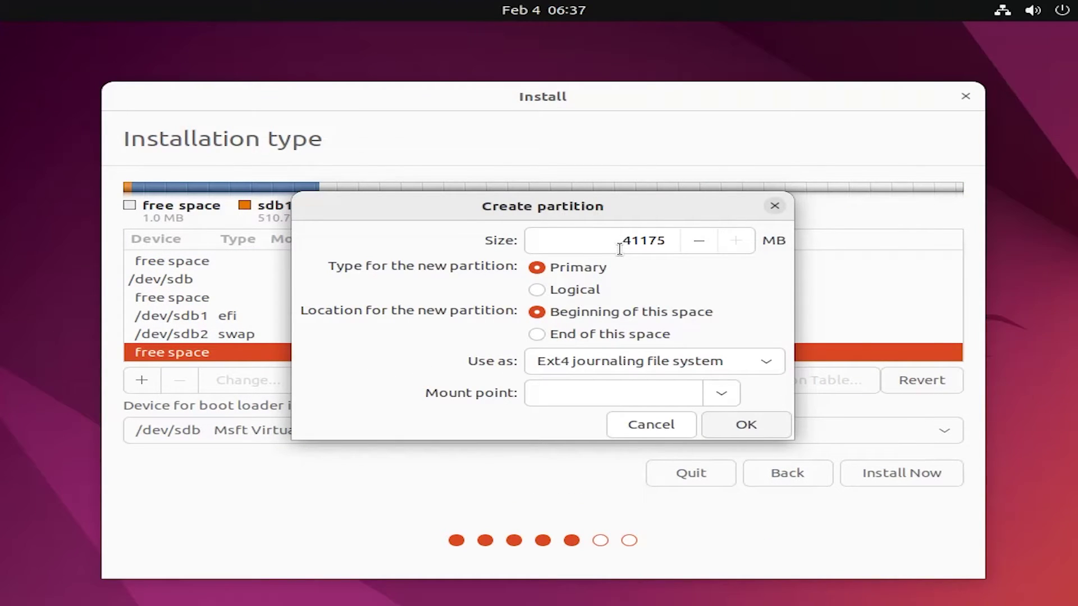
click(720, 396)
key(Escape)
key(Escape)
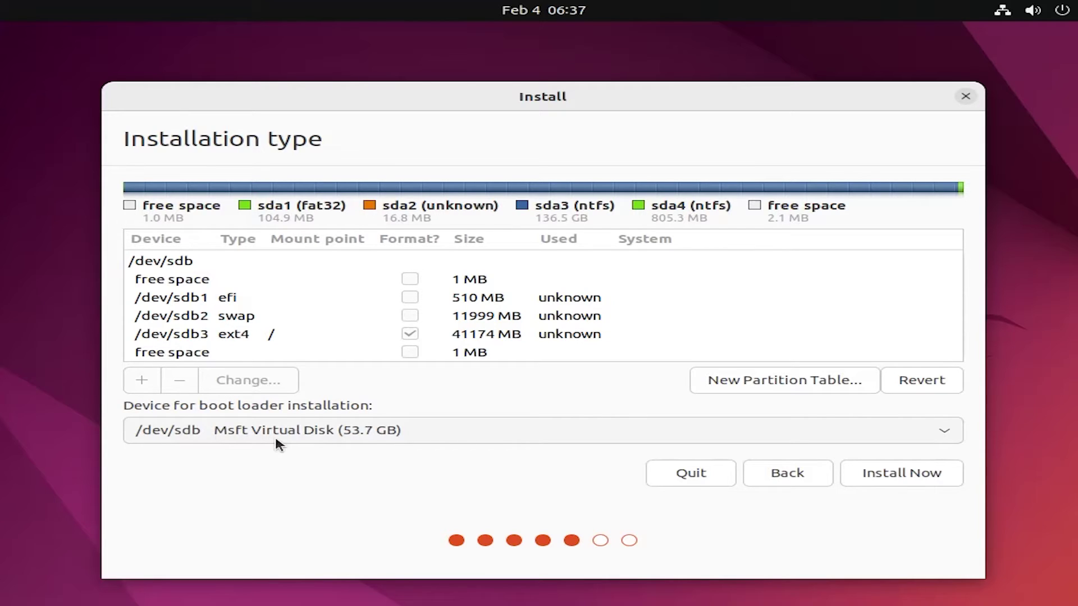
Confirm writing the partitions, accept Los Angeles and the account details, and follow the detailed install log
click(901, 476)
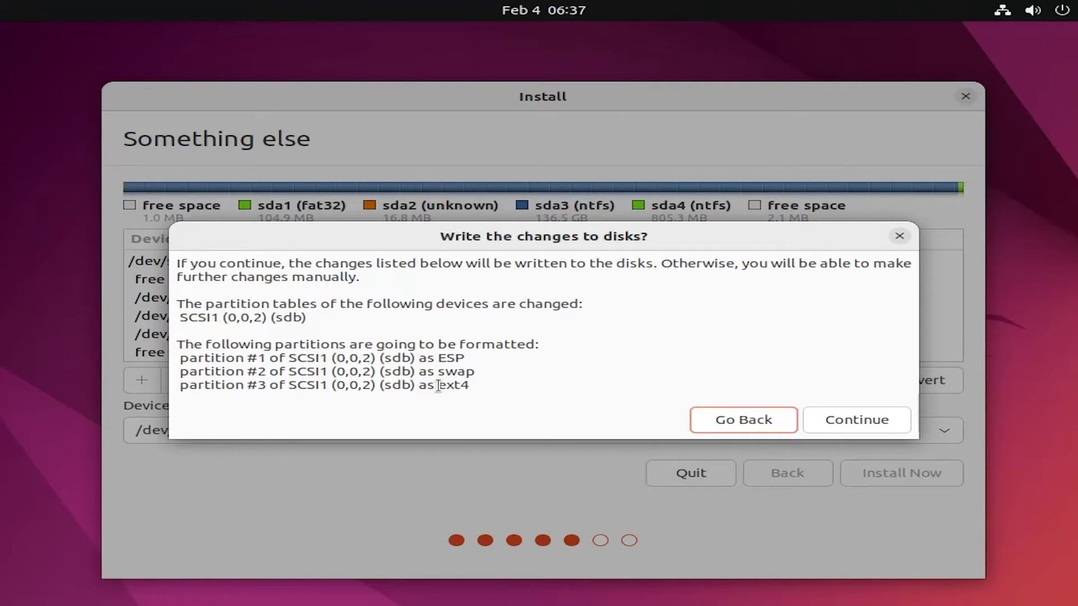
click(867, 425)
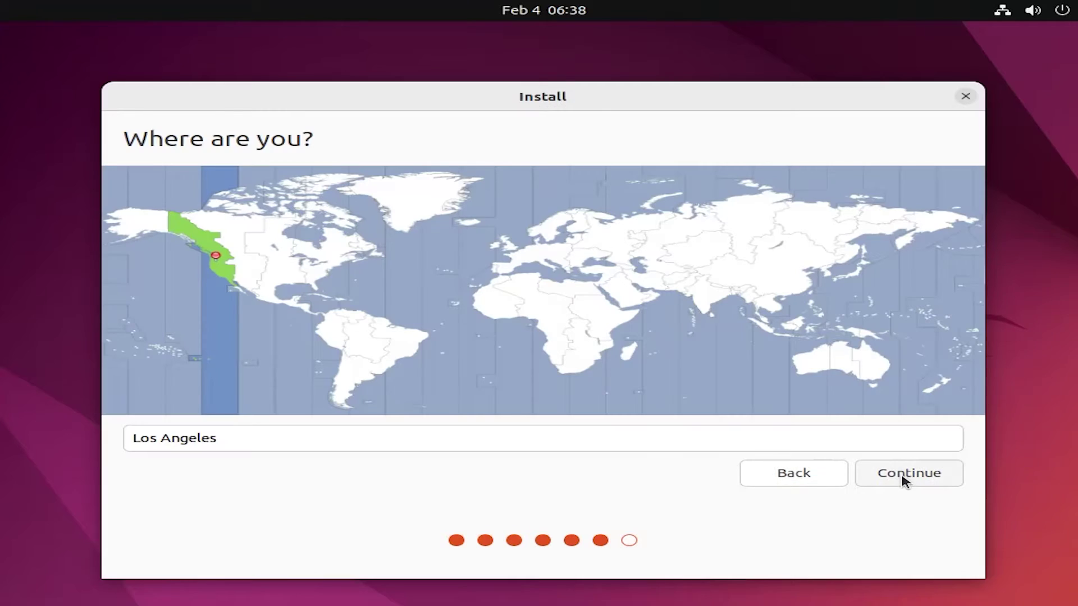
click(902, 476)
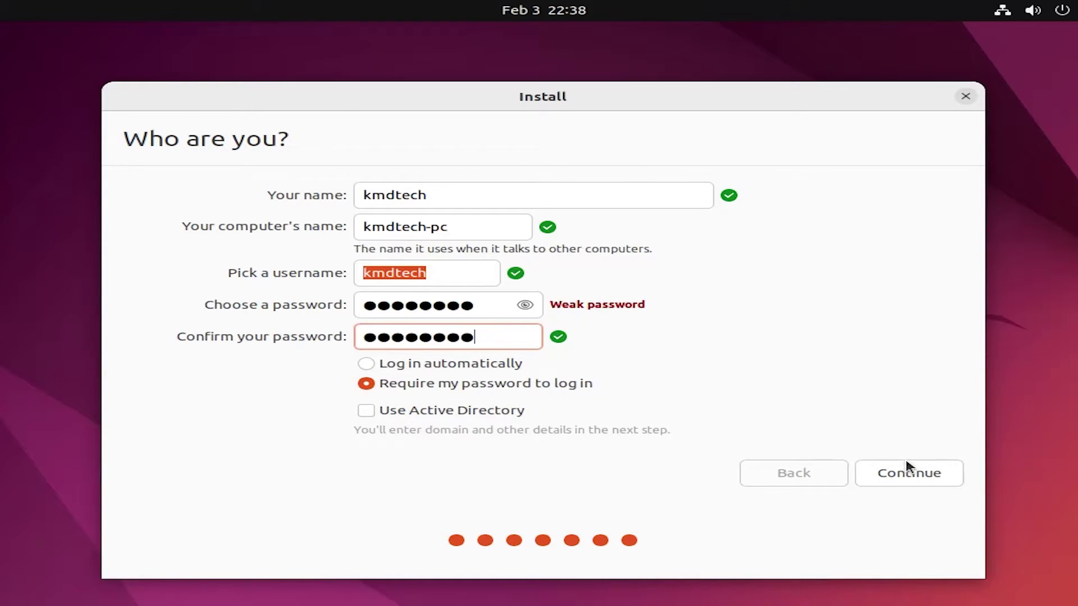
click(907, 471)
click(183, 515)
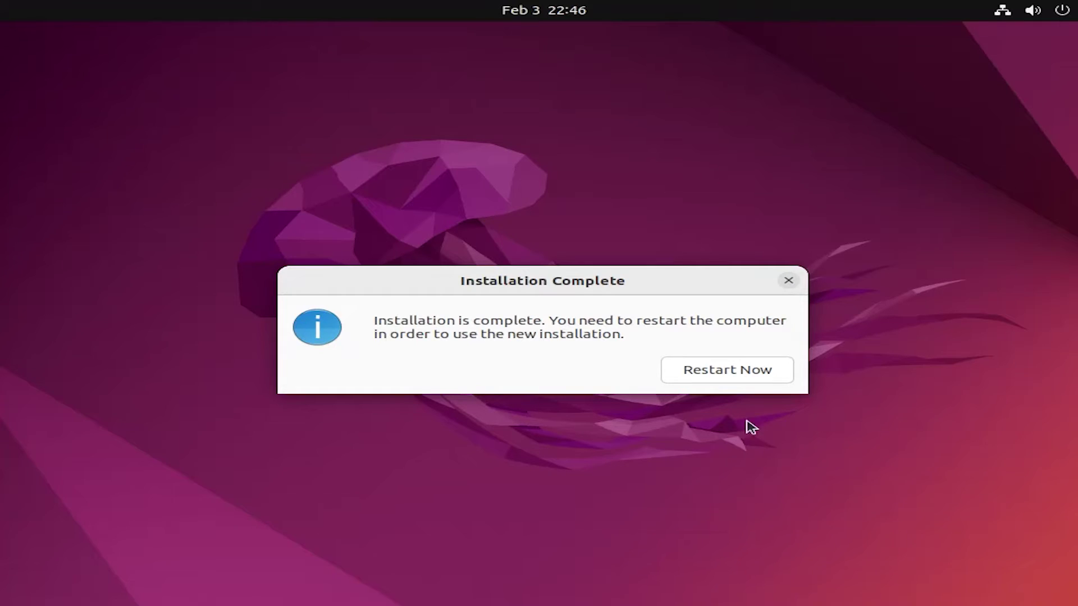
Restart into the new Ubuntu, log in to the user account and show all applications
click(727, 370)
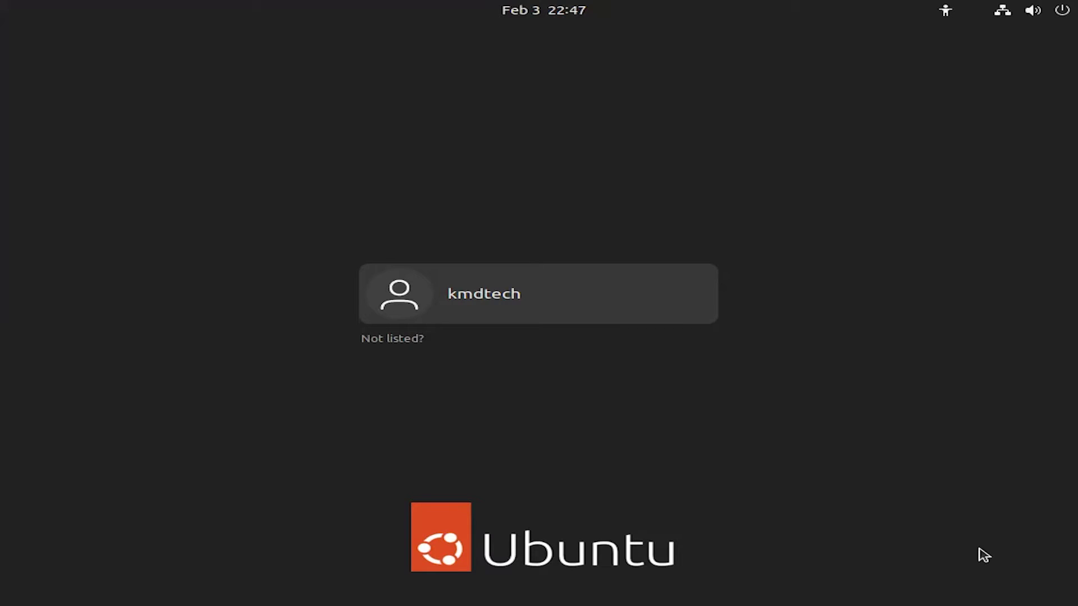
click(516, 317)
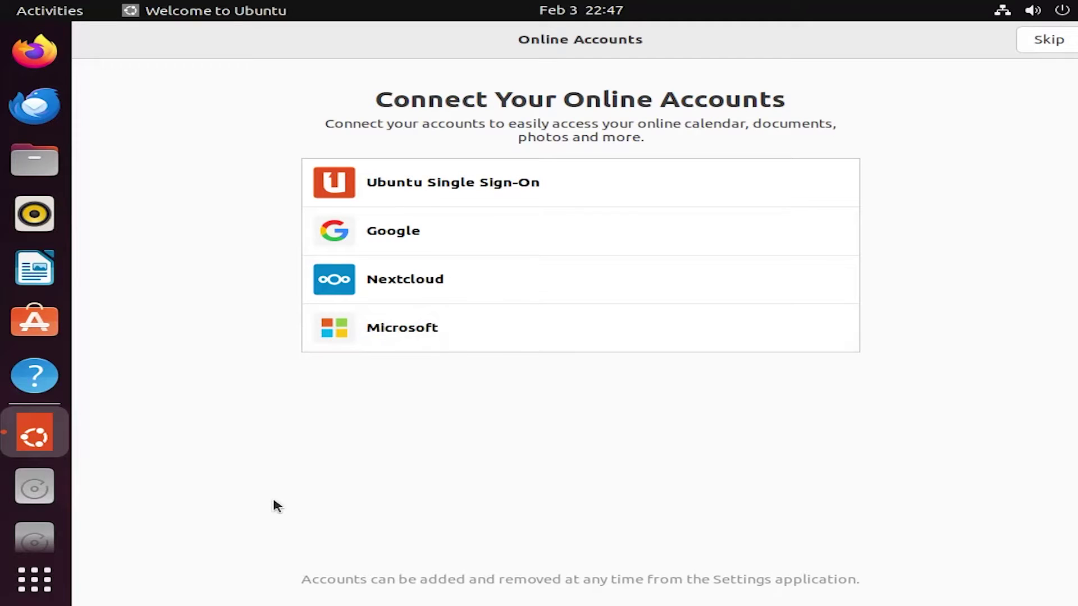
click(34, 579)
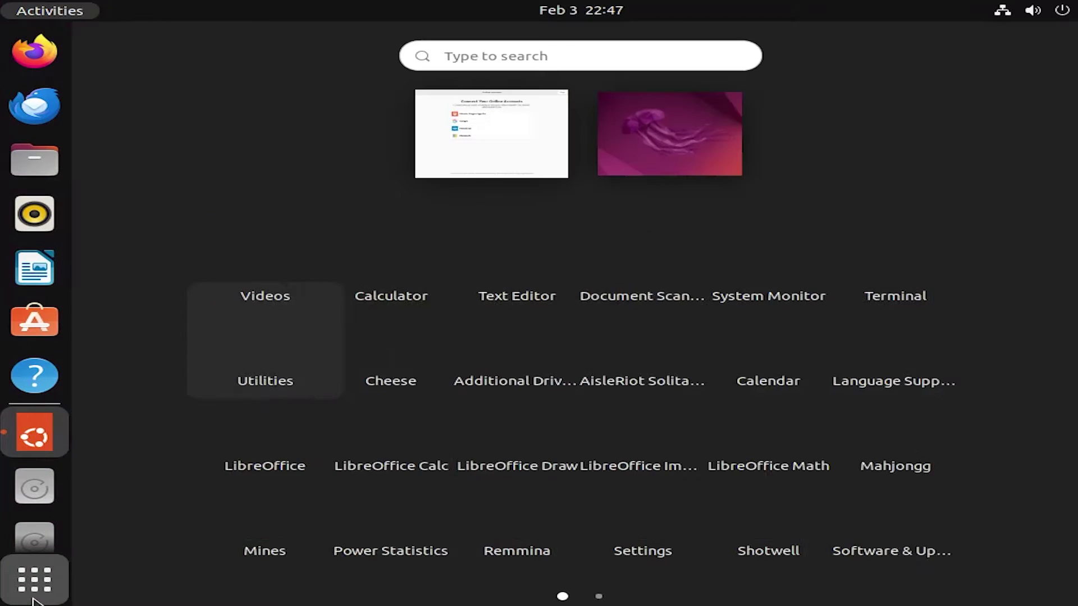
Get a root shell and open parted on /dev/sda to view its partition table
click(914, 236)
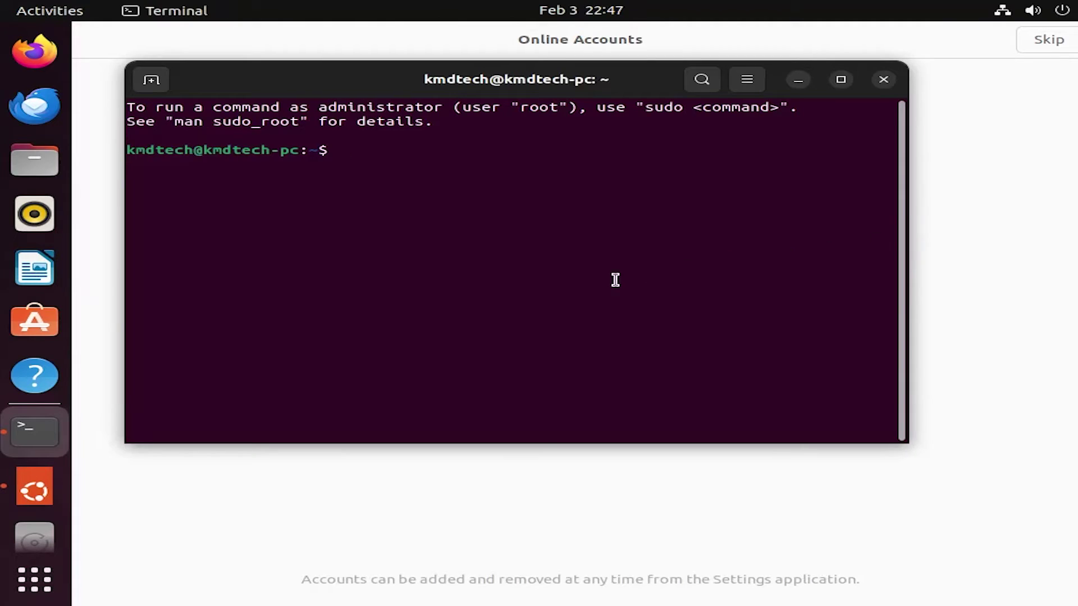
text(sudo su -)
key(Return)
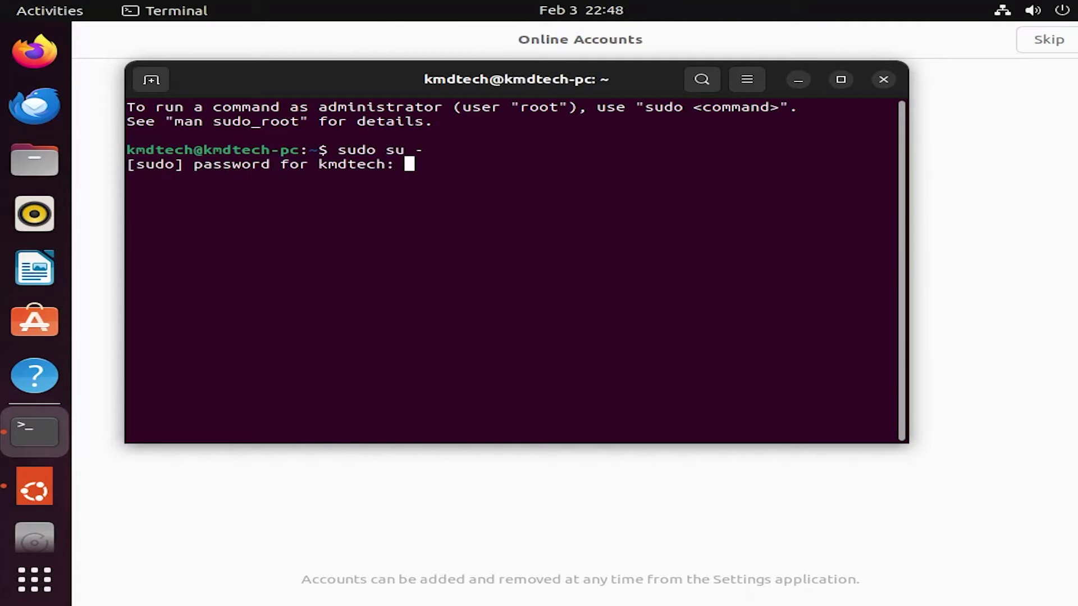
key(Return)
text(par)
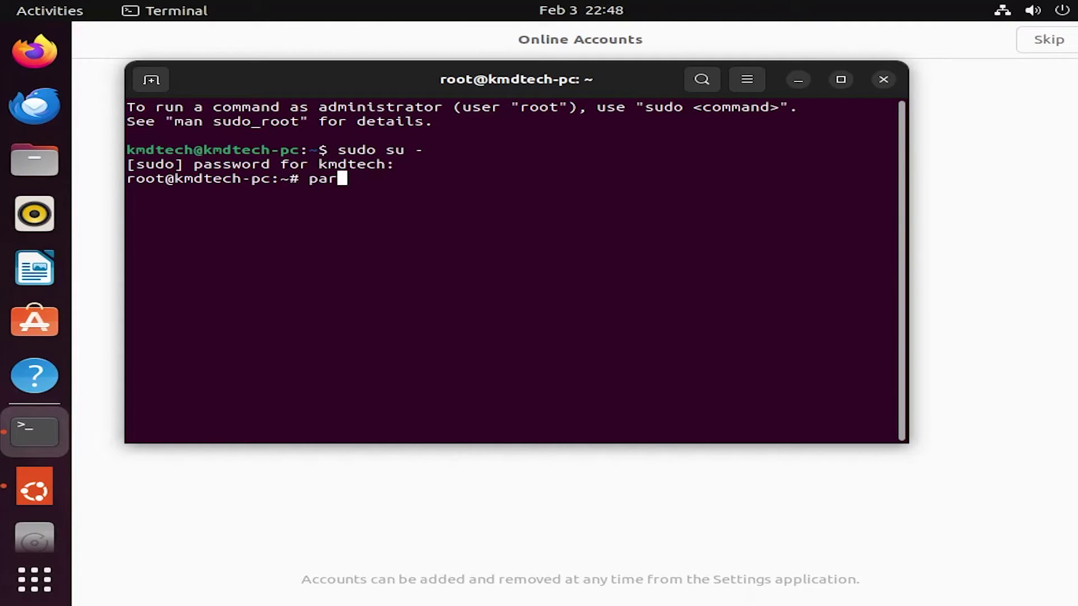
text(ted /dev)
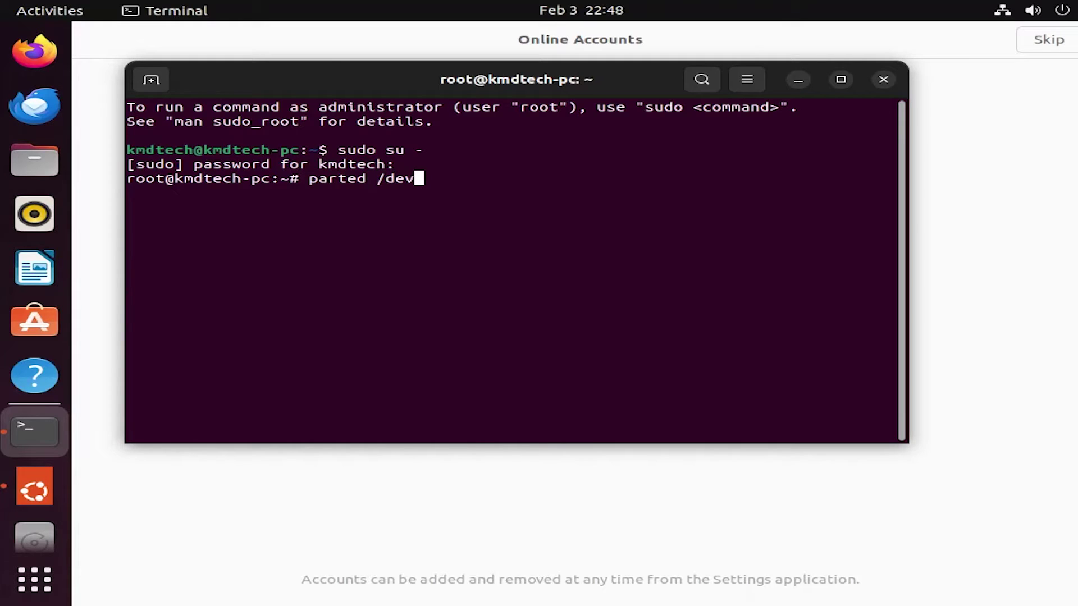
text(/sda)
key(Return)
text(p)
key(Return)
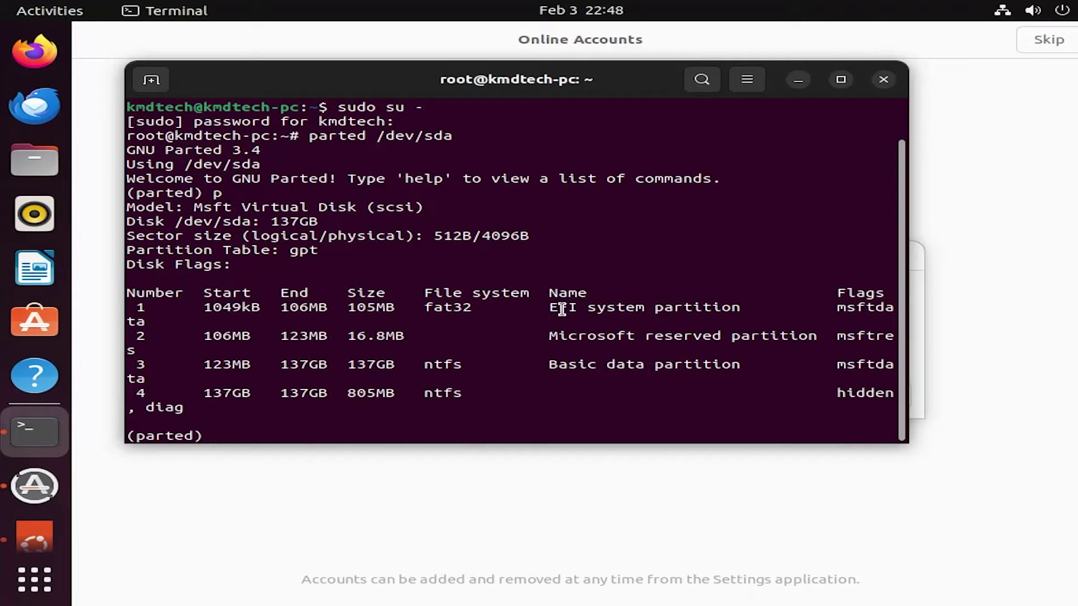
drag(549, 307, 759, 307)
Run 'set 1 boot on' for the EFI partition, confirm boot, esp in the table, then quit parted
text(help)
key(Return)
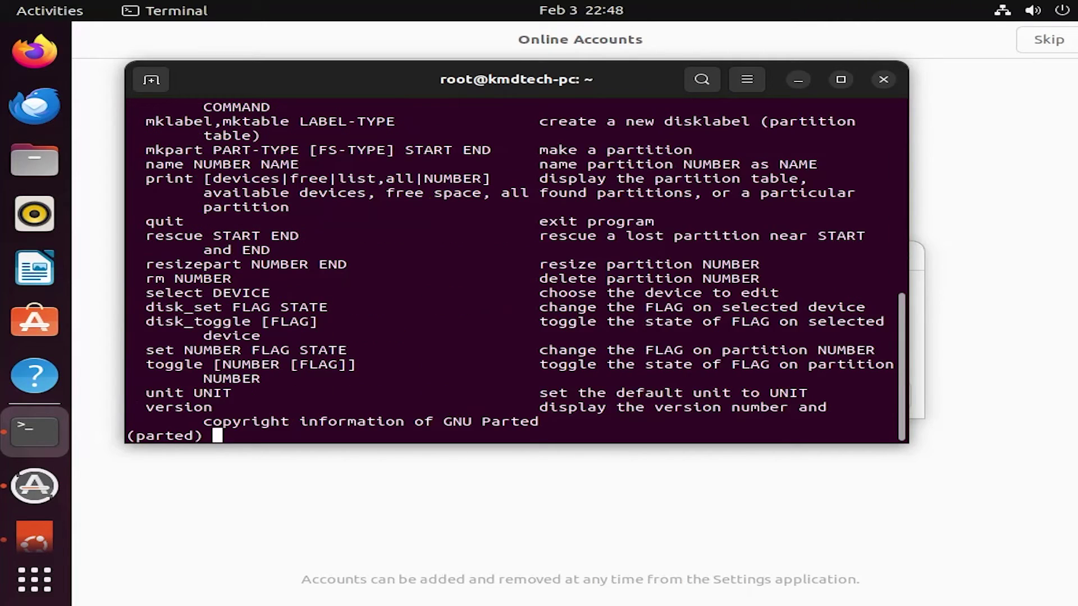
text(set 1 boo)
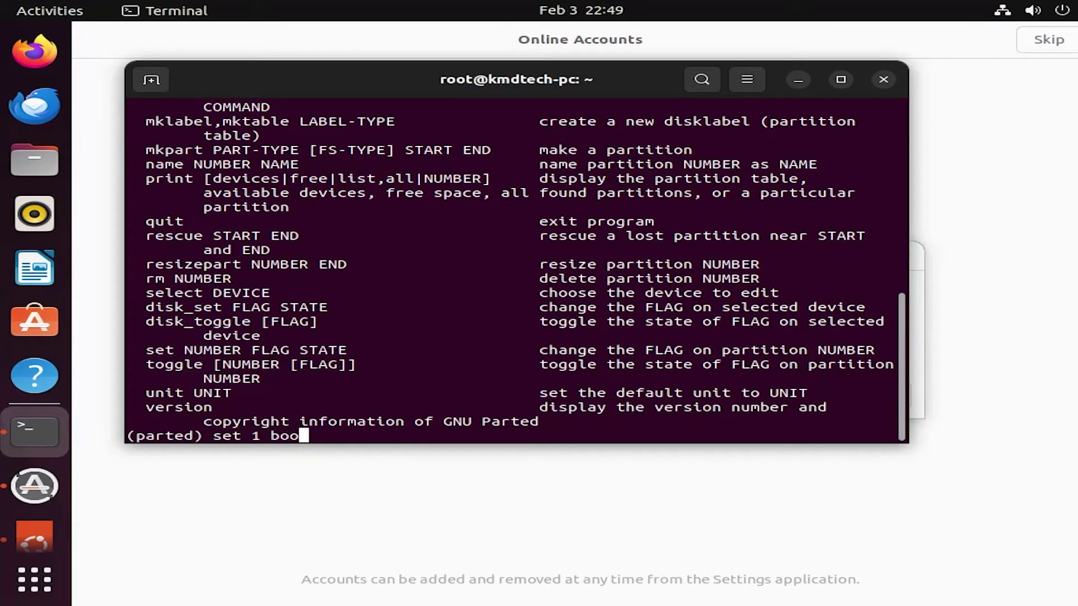
text(t on)
key(Return)
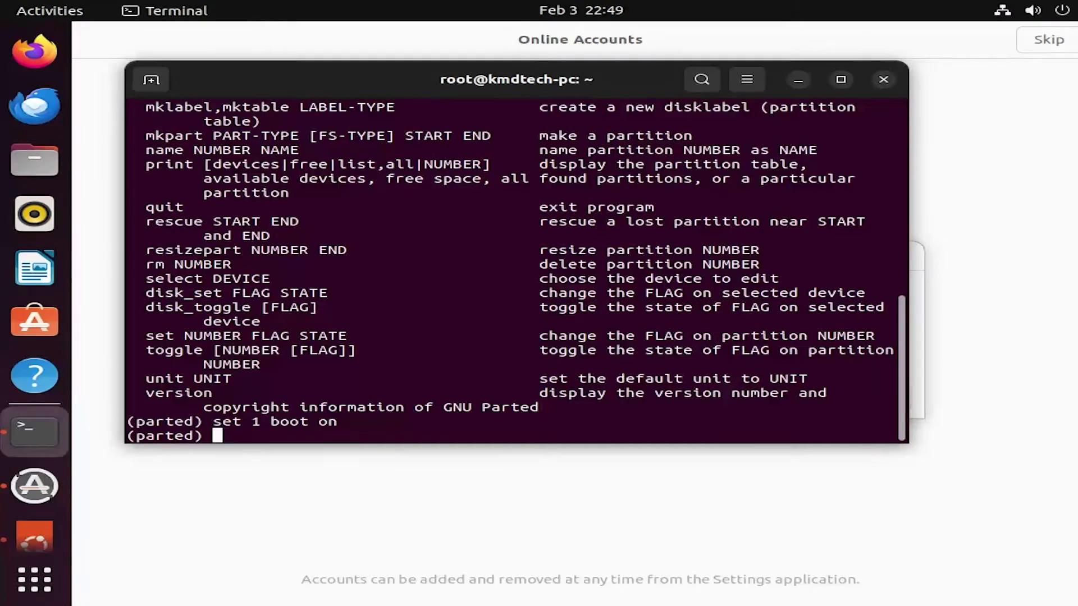
text(p)
key(Return)
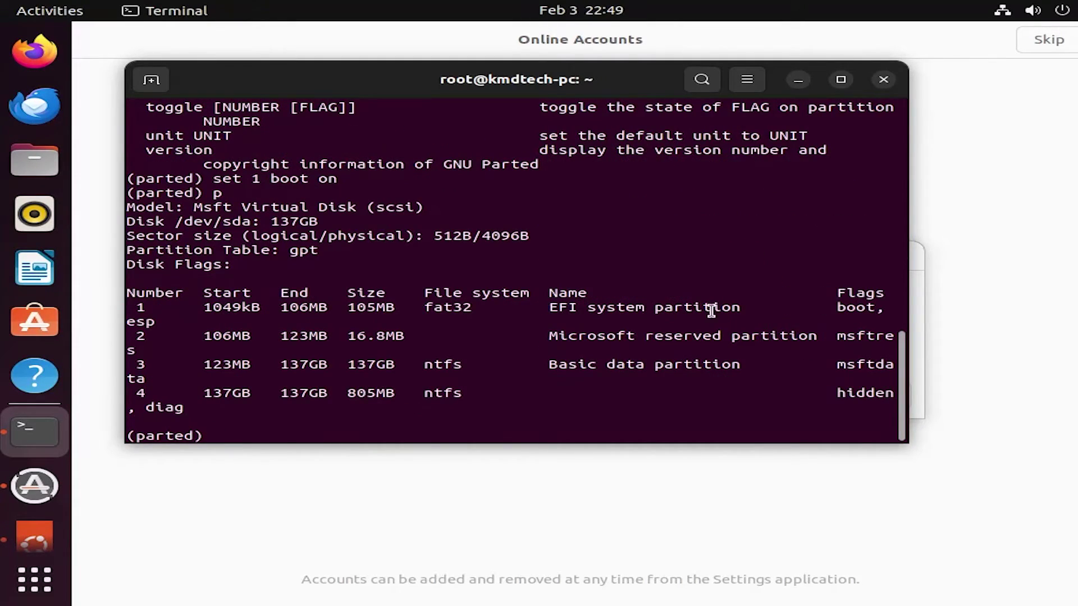
drag(842, 311, 887, 311)
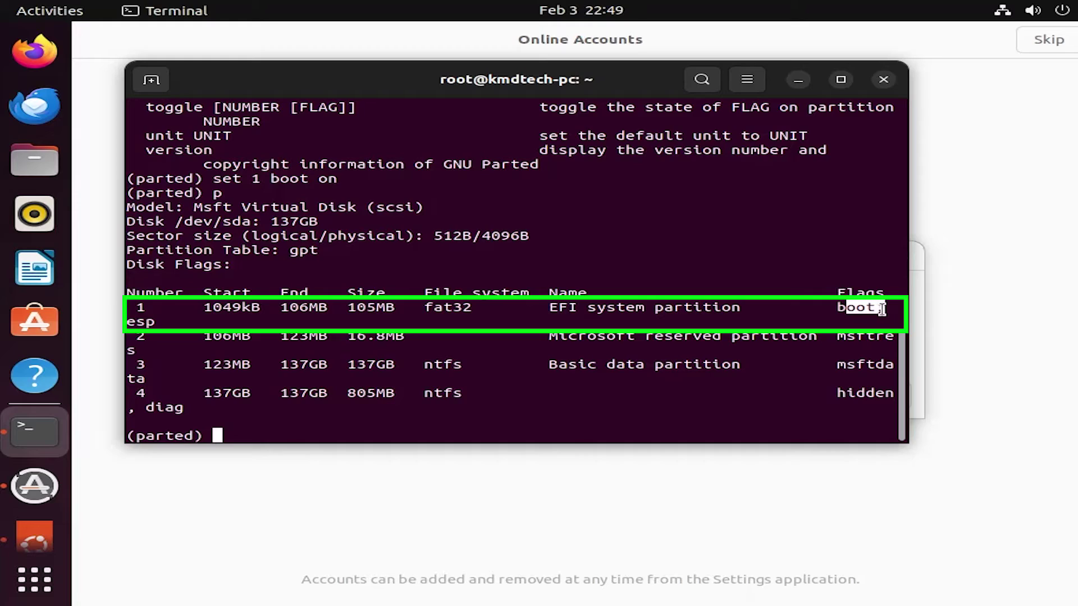
click(878, 310)
triple_click(163, 312)
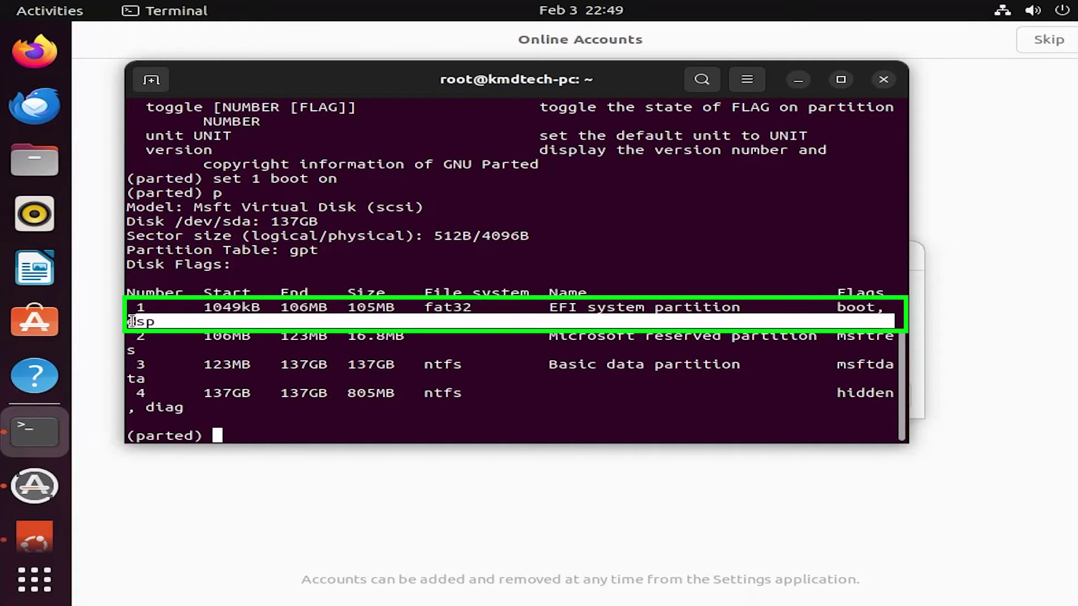
click(173, 312)
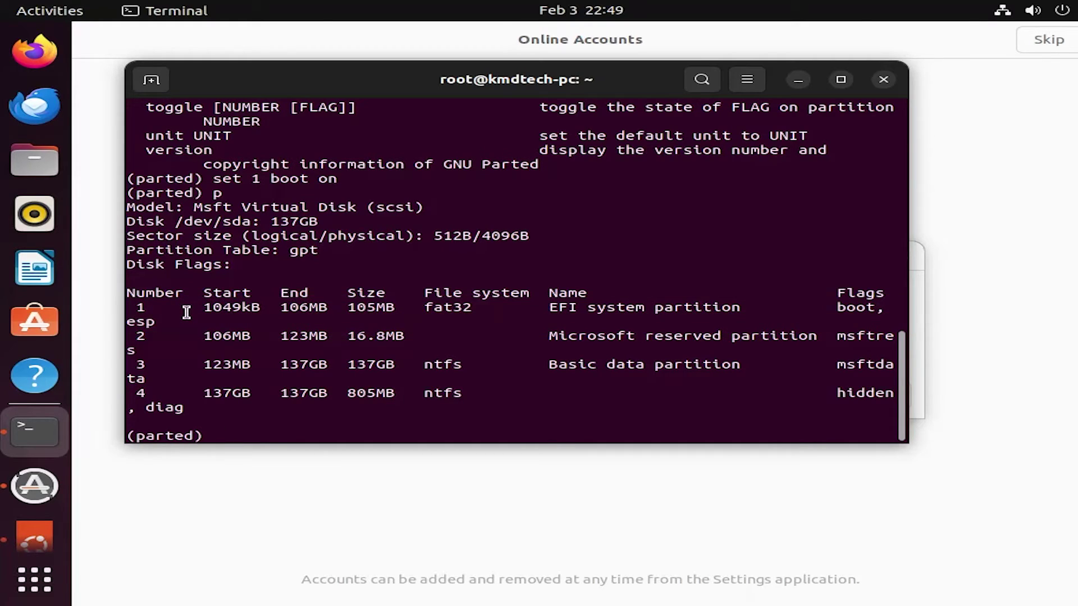
text(q)
key(Return)
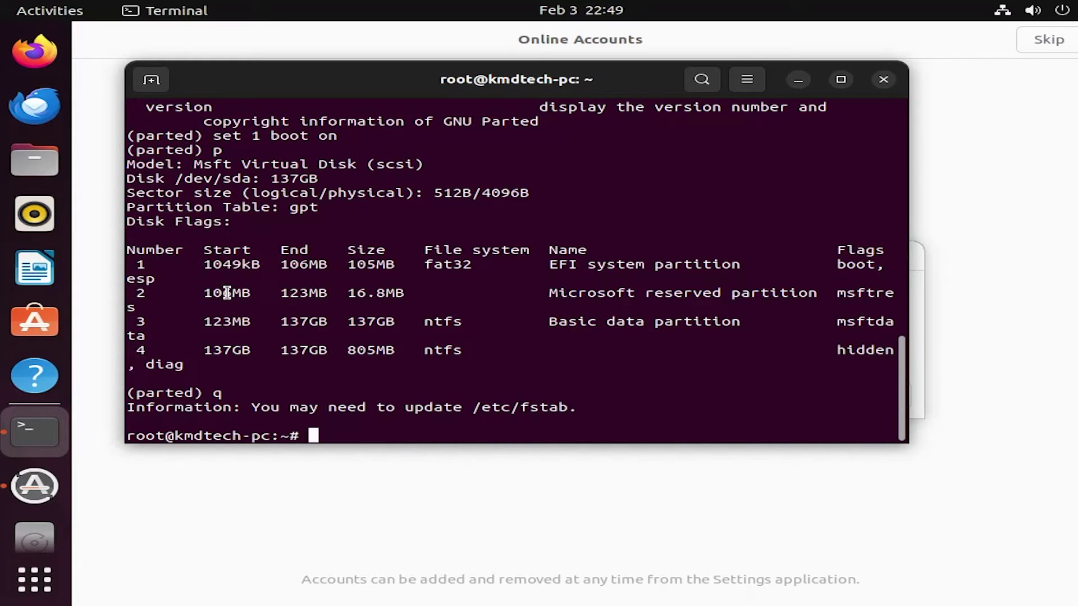
Edit /etc/default/grub to end with GRUB_DISABLE_OS_PROBER=false and save the file
text(vi /etc/default/grub)
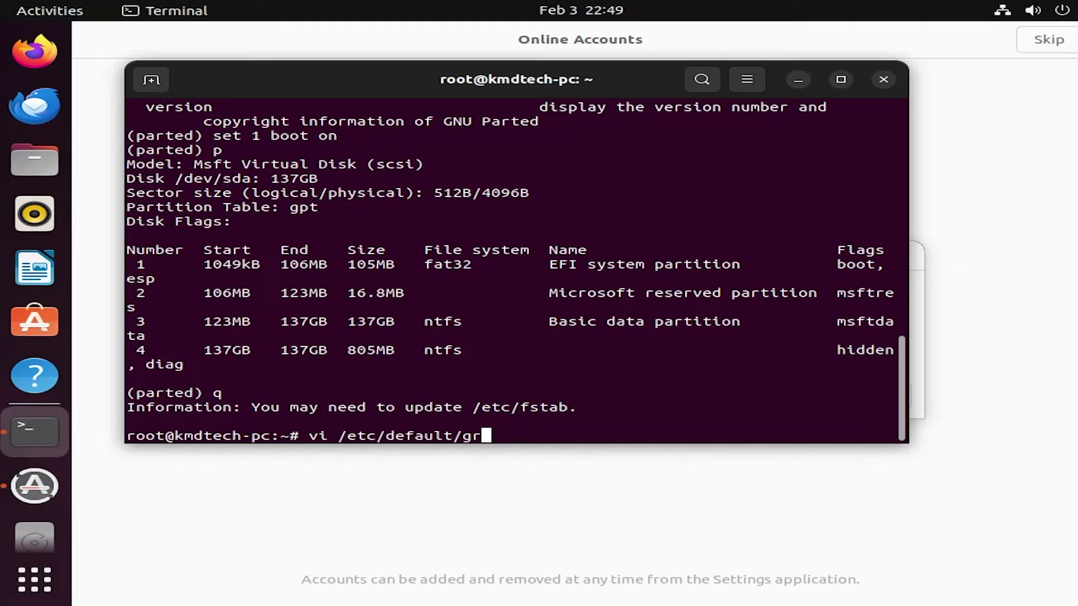
key(Return)
key(Down)
key(Down)
key(Down)
key(Down)
key(Down)
key(Down)
key(Down)
key(Down)
key(Down)
key(Down)
key(Down)
key(Down)
key(Down)
key(Down)
key(Down)
key(Down)
key(Down)
key(Down)
key(Down)
key(Down)
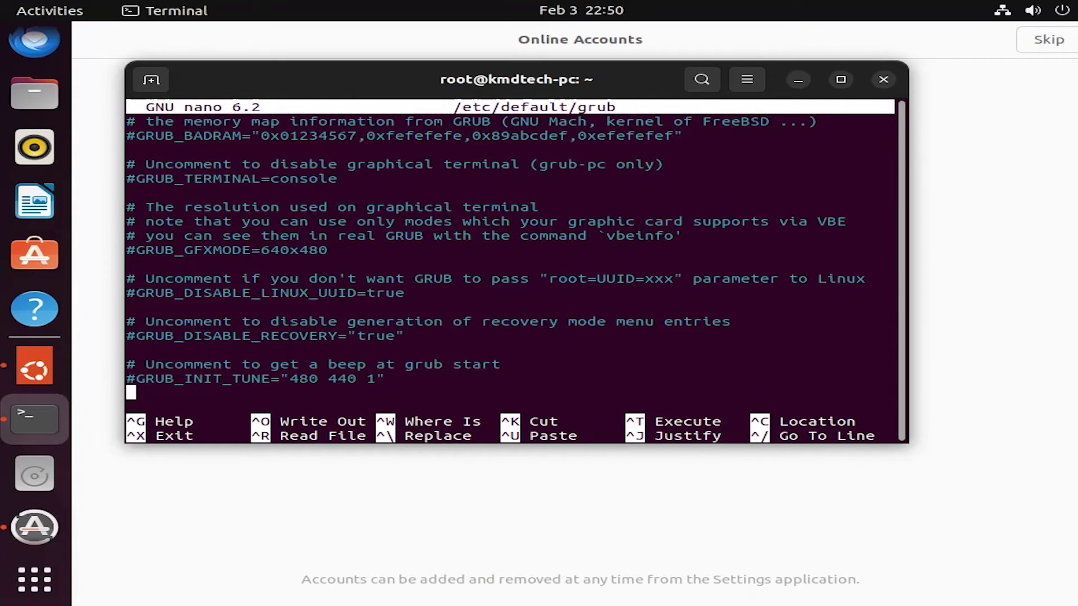
text(GRUB_DISABLE)
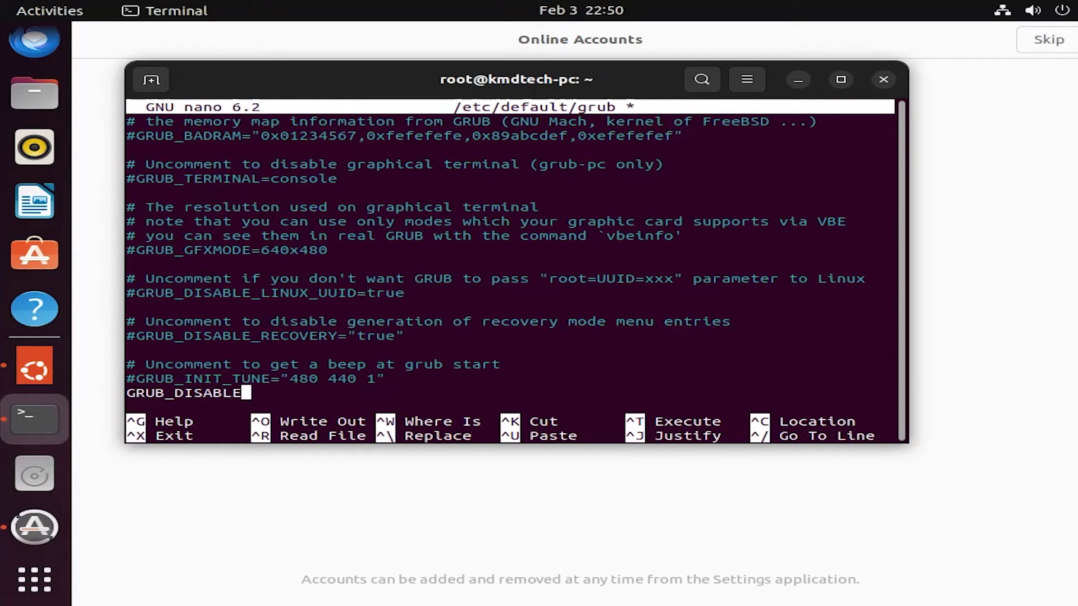
text(_OS_PROB)
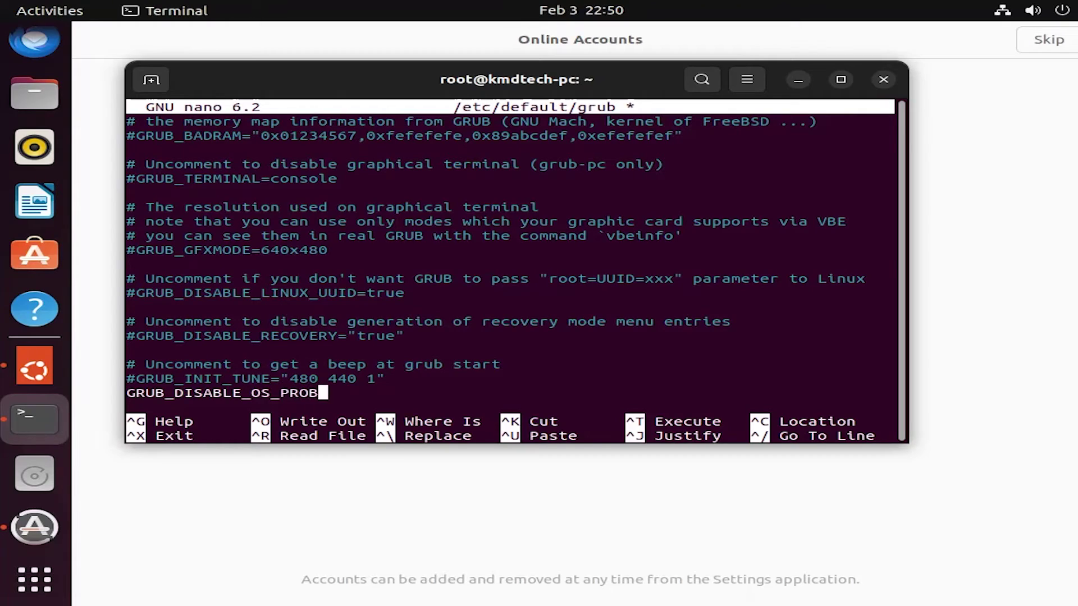
text(ER=false)
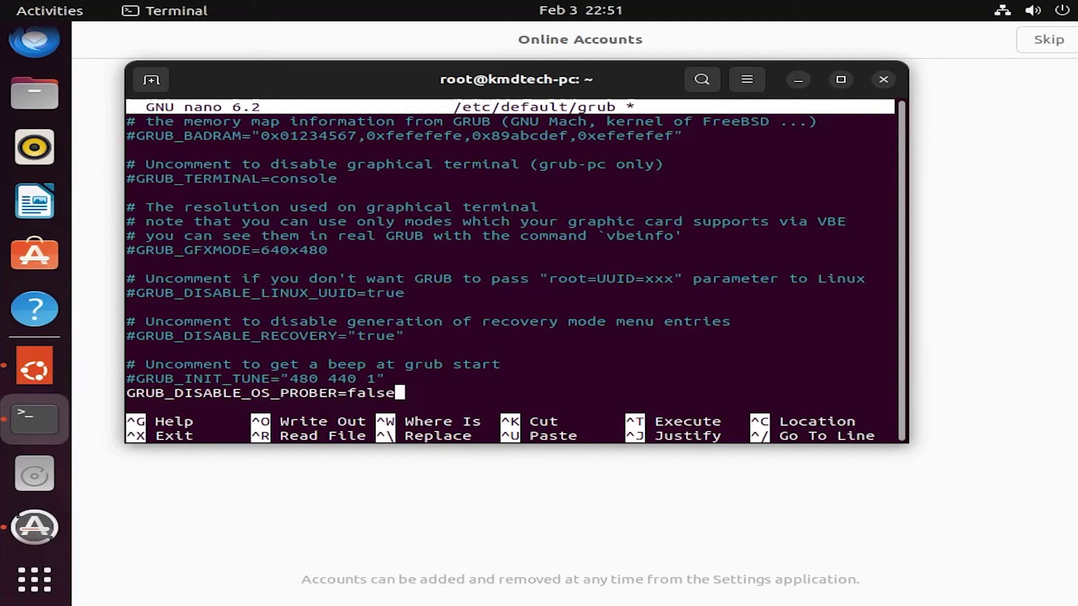
key(ctrl+x)
key(y)
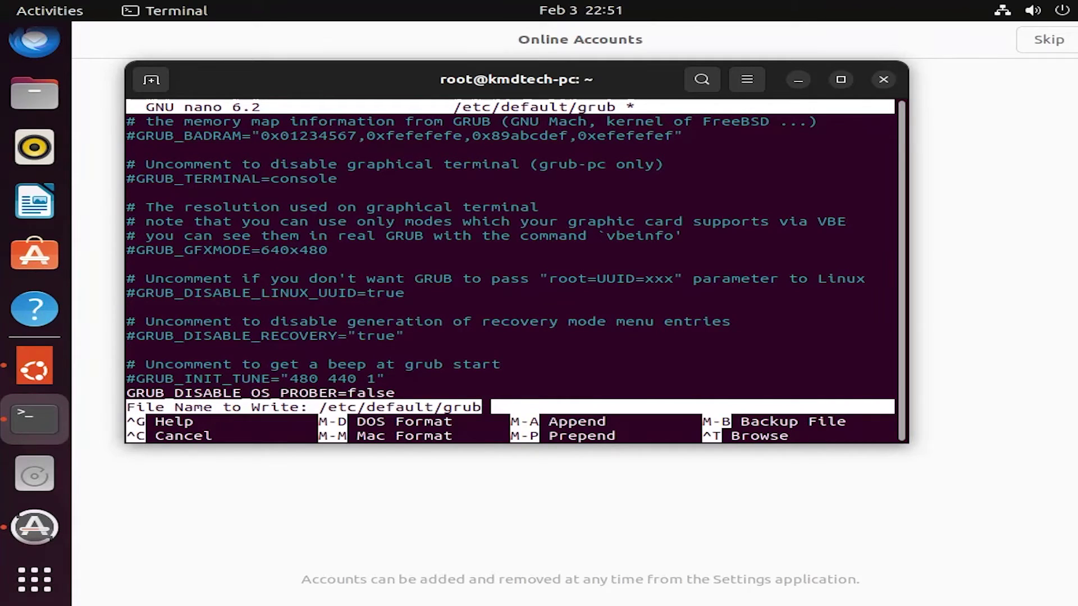
key(Return)
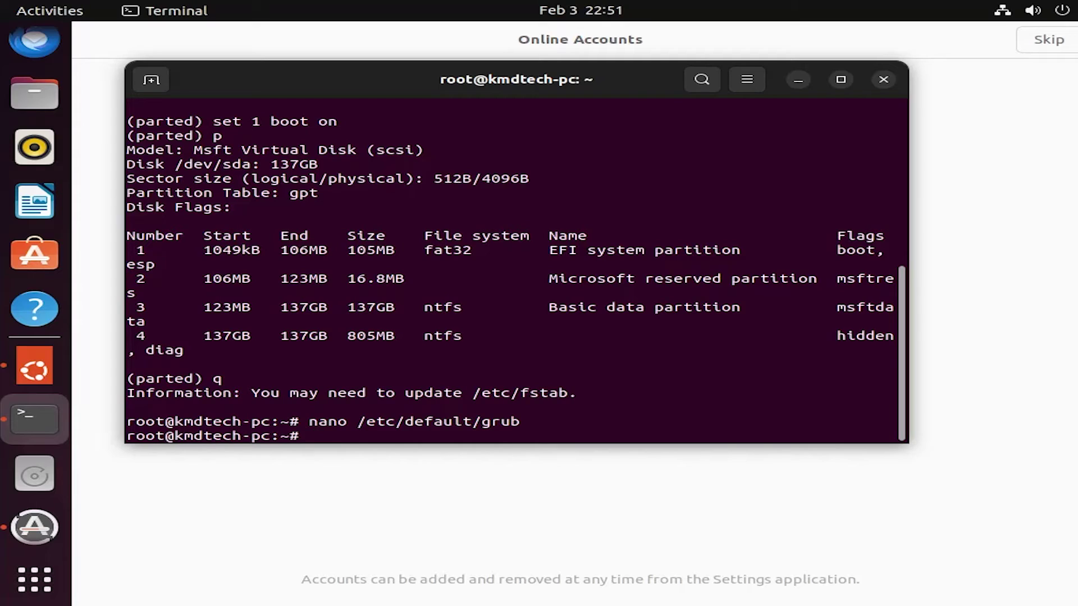
Run os-prober and check that it detects the Windows Boot Manager
text(os-prober)
key(Return)
drag(134, 421, 852, 418)
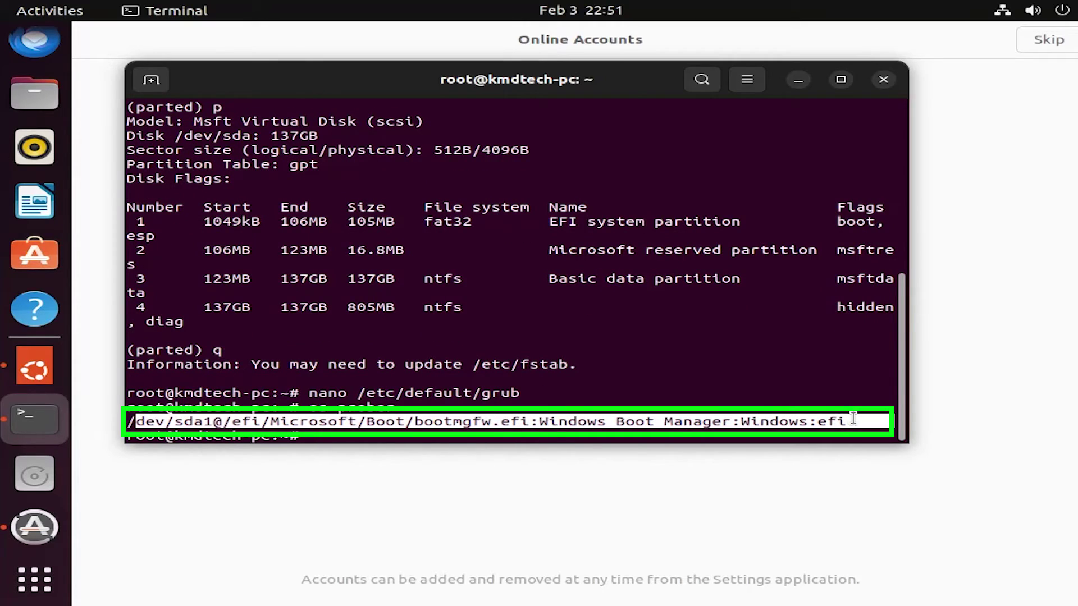
click(807, 411)
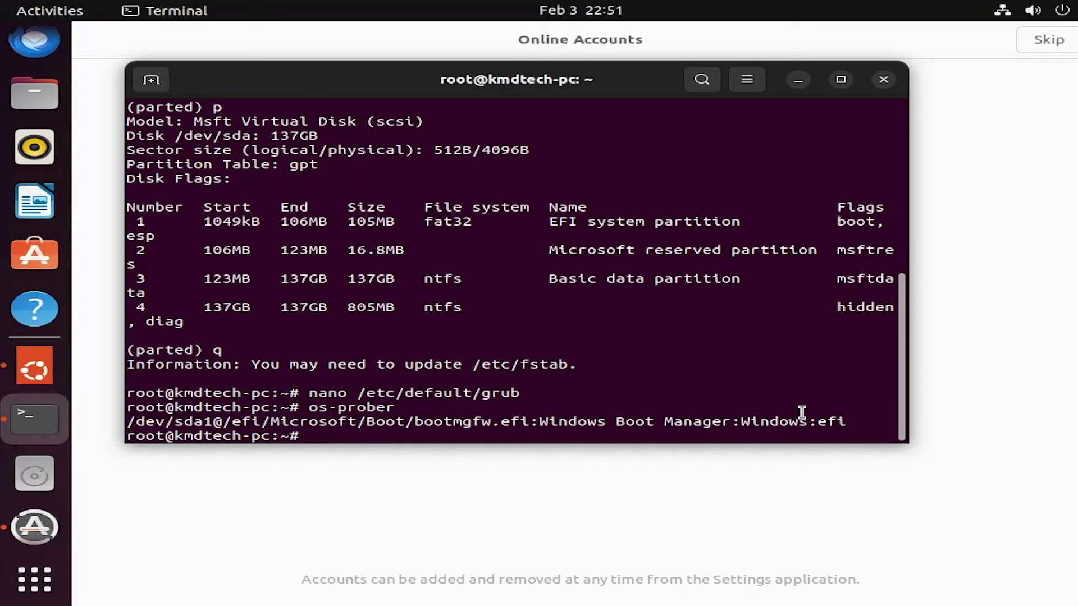
Regenerate /boot/grub/grub.cfg and check the found Linux image and Windows Boot Manager lines
text(grub-mkconfig)
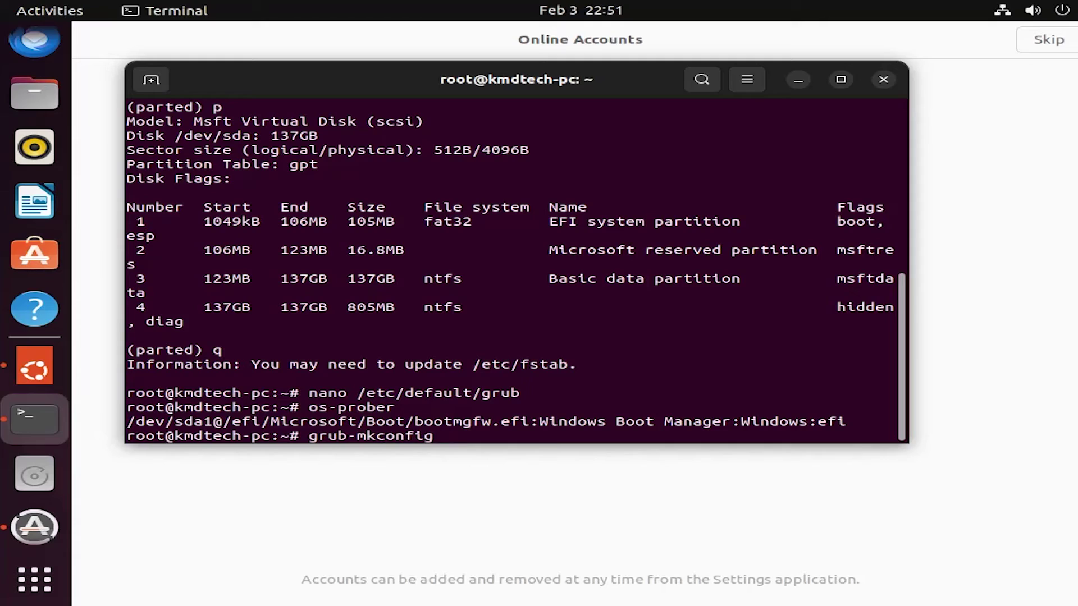
text( -o /boot/grub/grub.cfg)
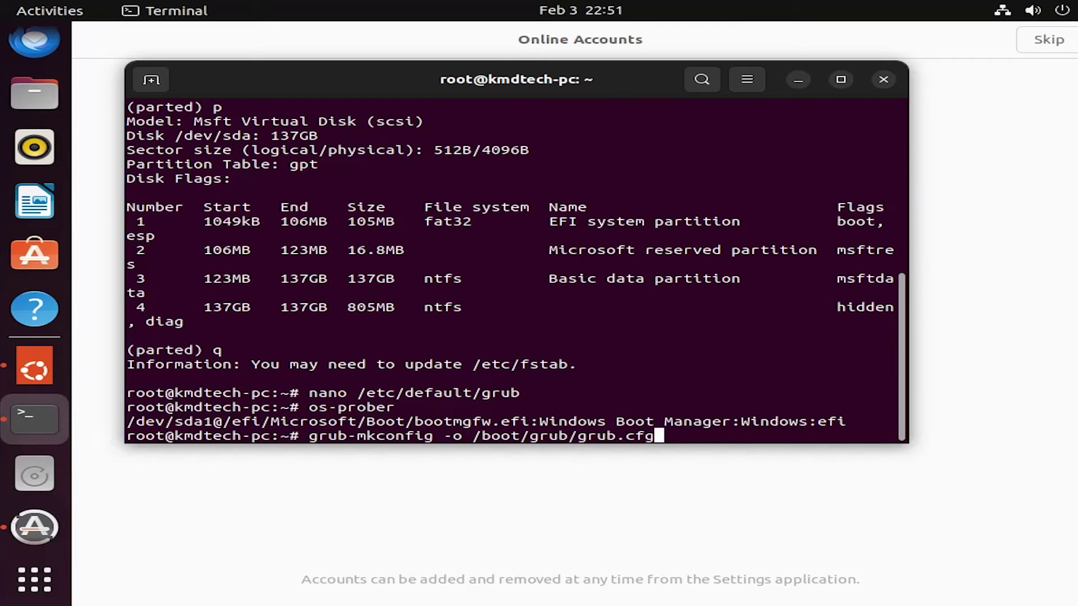
key(Return)
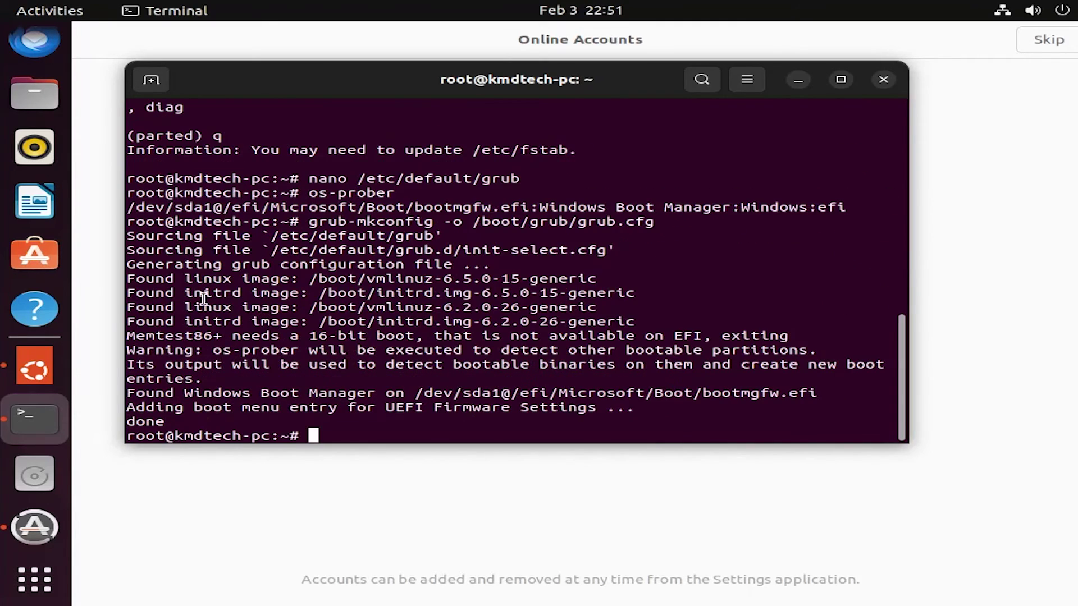
mouse_move(175, 278)
mouse_down()
mouse_move(544, 292)
mouse_move(599, 320)
mouse_up()
click(609, 319)
drag(834, 393, 131, 395)
click(730, 308)
Check /dev/sdb1 is mounted on /boot/efi with df, and list /boot/efi and its EFI folder
text(df)
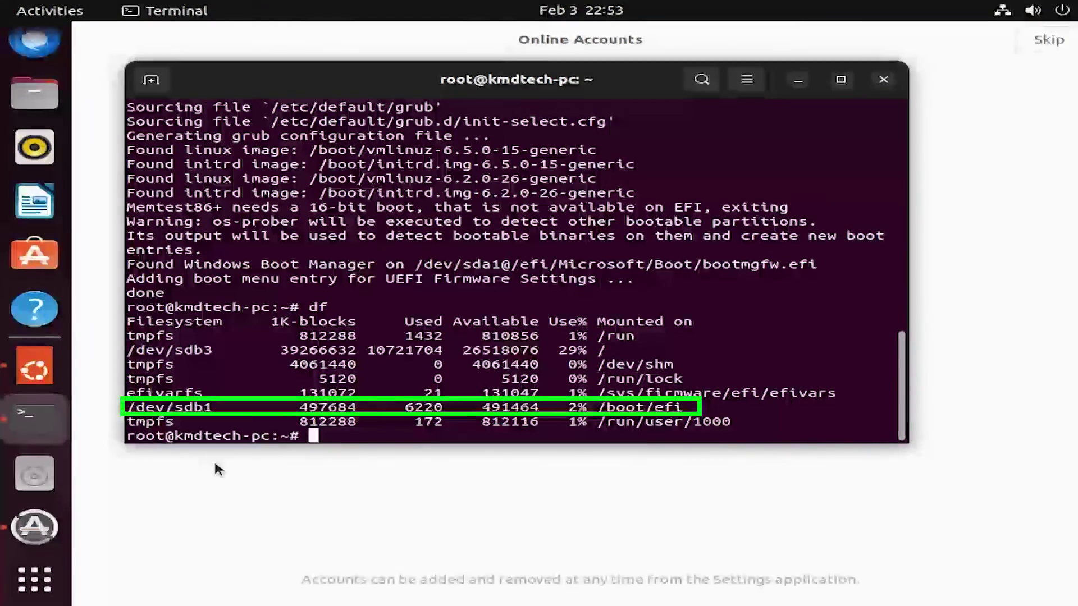
text(cd /boot/efi)
key(Return)
text(ls)
key(Return)
text(ls -al)
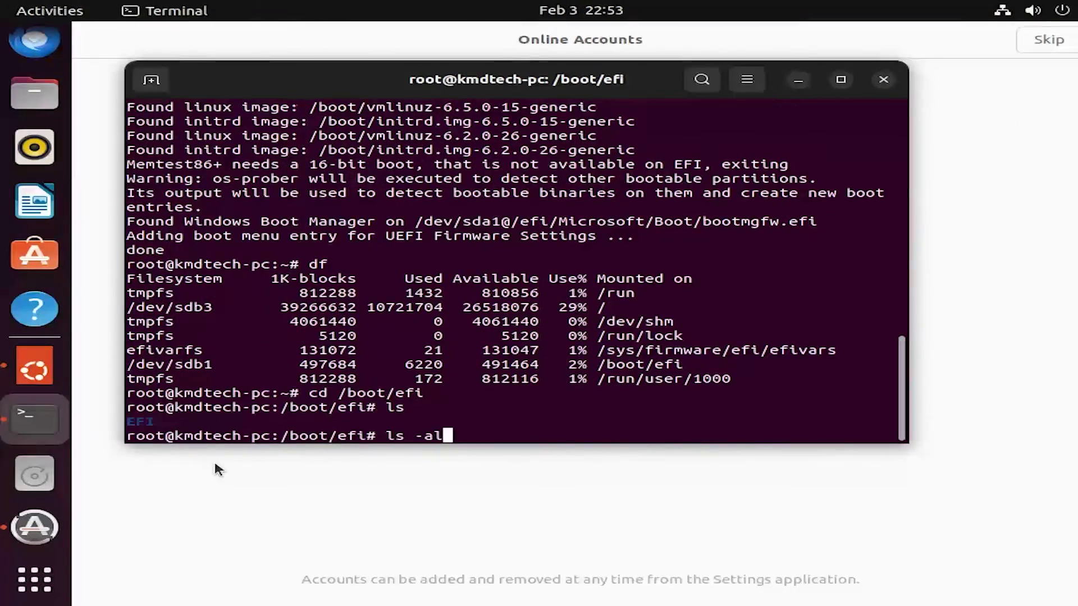
key(Return)
text(cd EFI/ ls ls -al)
key(Return)
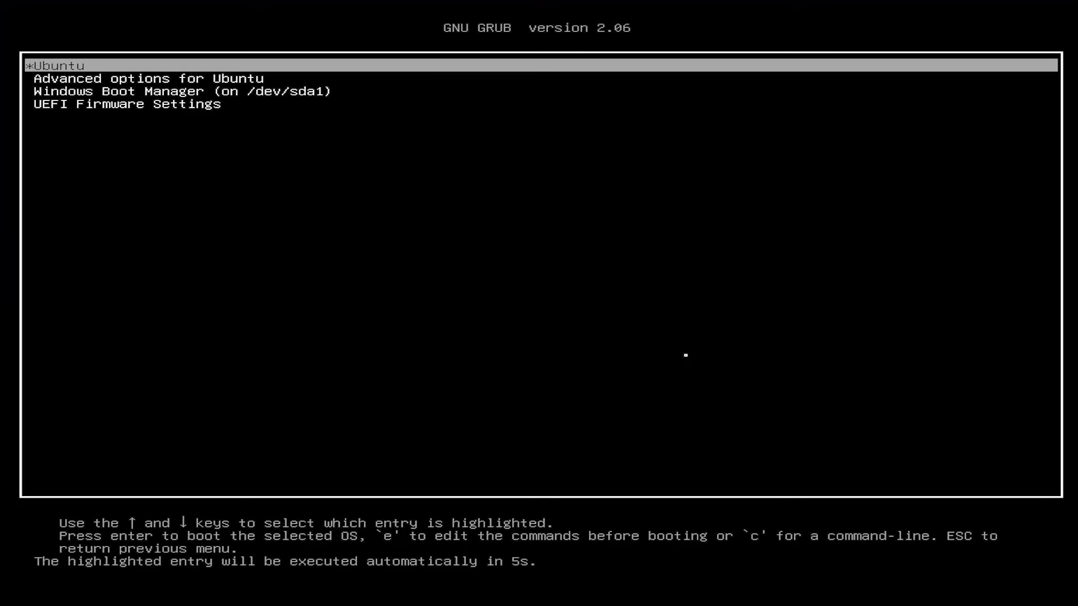
Highlight the Windows Boot Manager (on /dev/sda1) entry in the GRUB menu
key(Down)
key(Down)
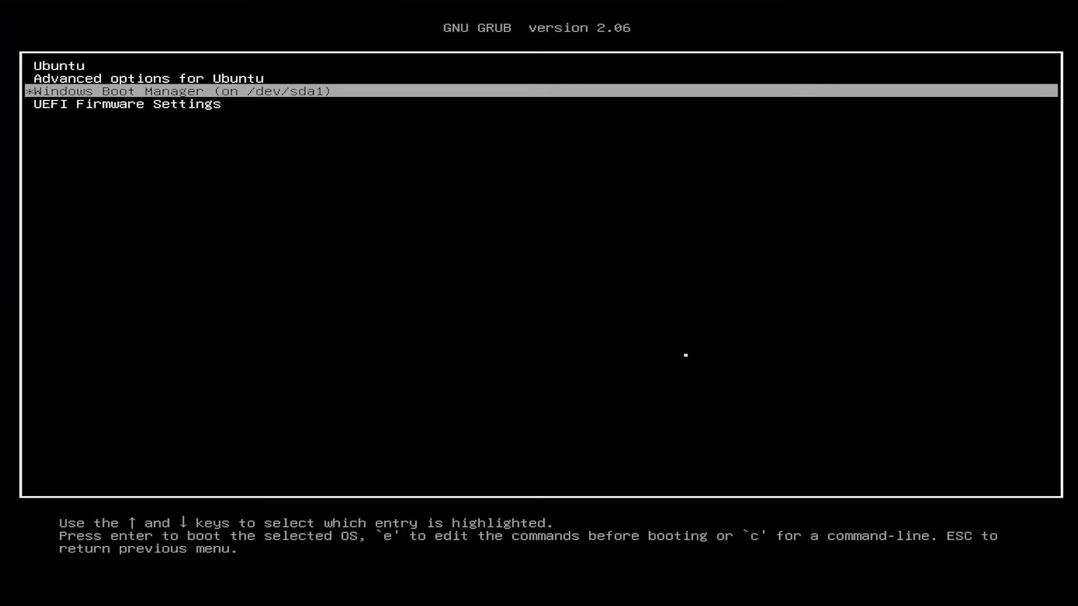